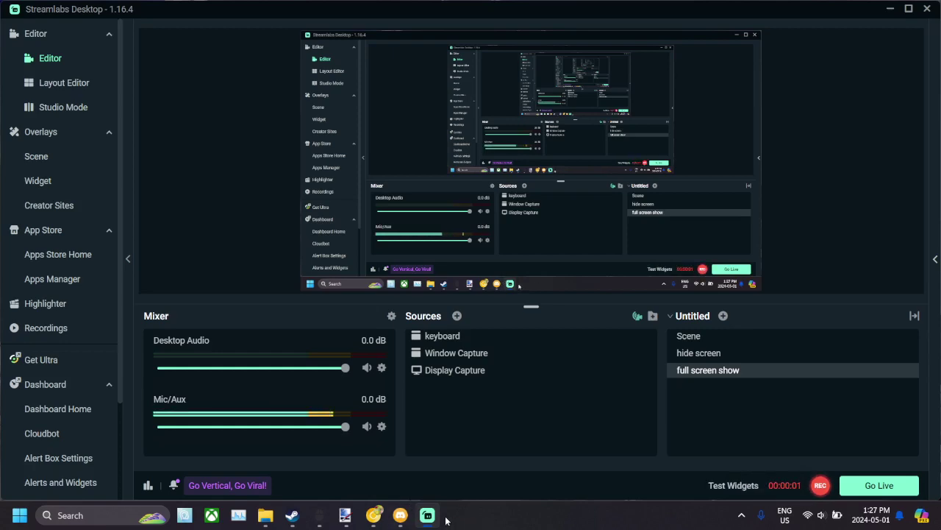
Step: Minimize Streamlabs Desktop to reveal the desktop and the Videos folder window
{"action": "mouse_move", "coordinate": [436, 517]}
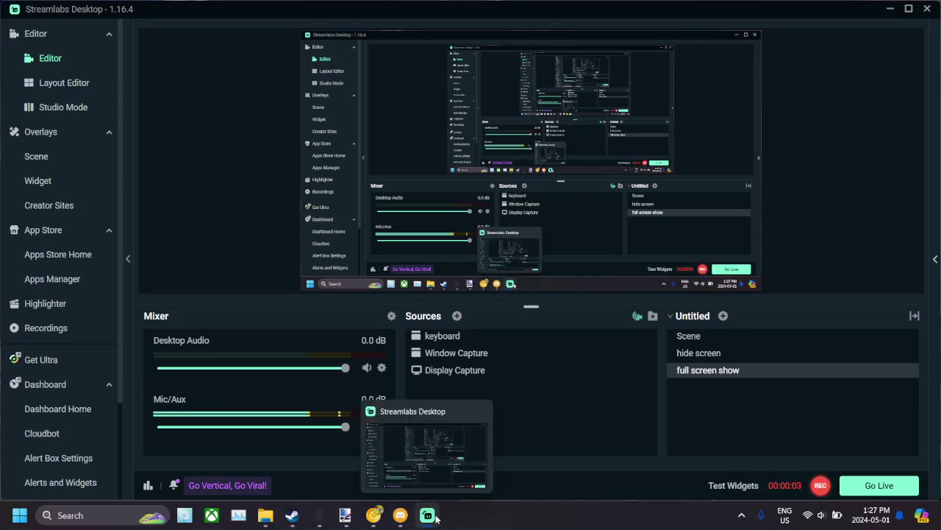
{"action": "left_click", "coordinate": [427, 515]}
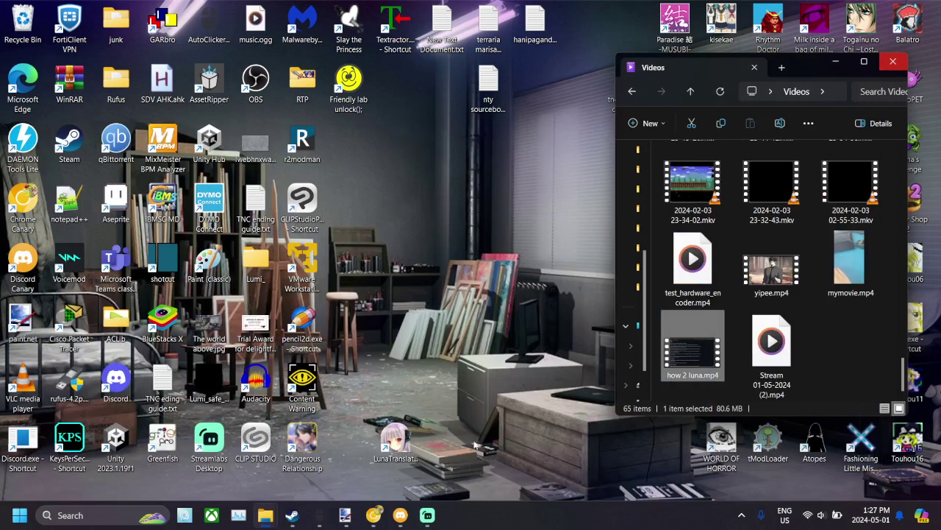
Step: Launch LunaTranslator, close the Videos folder, and open its settings with HOOK as text source
{"action": "double_click", "coordinate": [395, 439]}
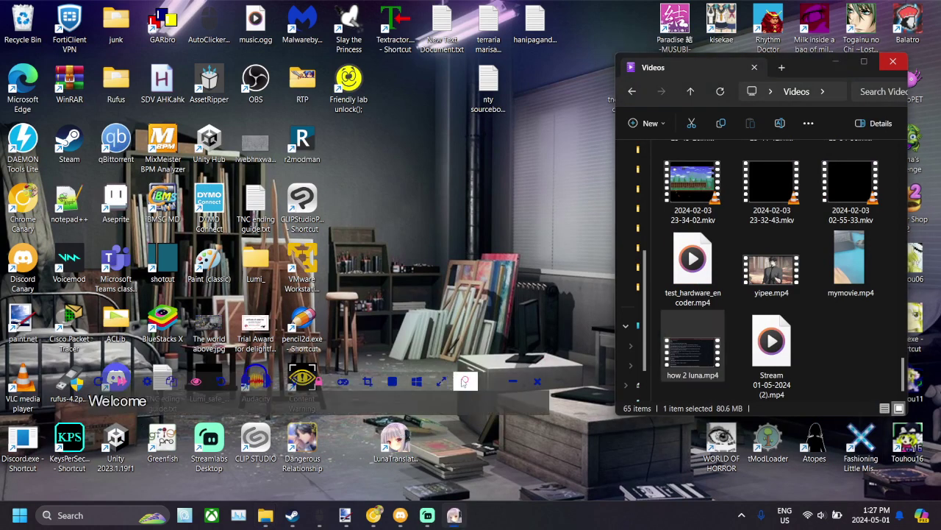
{"action": "left_click_drag", "start_coordinate": [474, 379], "coordinate": [529, 348]}
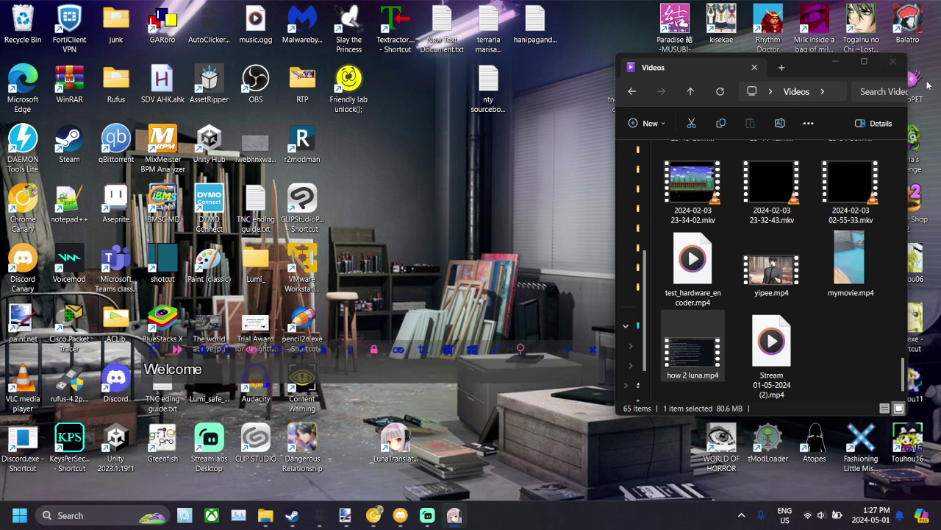
{"action": "left_click", "coordinate": [836, 62]}
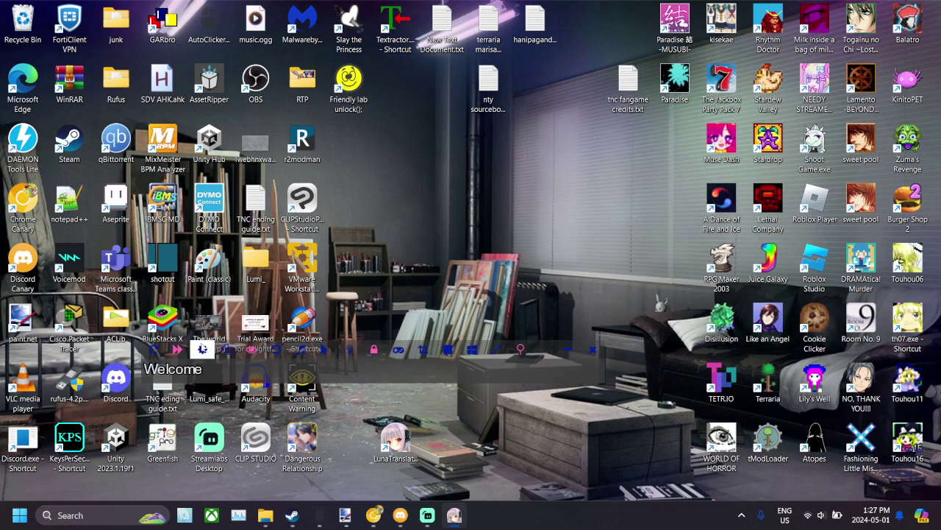
{"action": "left_click", "coordinate": [203, 349]}
{"action": "left_click", "coordinate": [318, 136]}
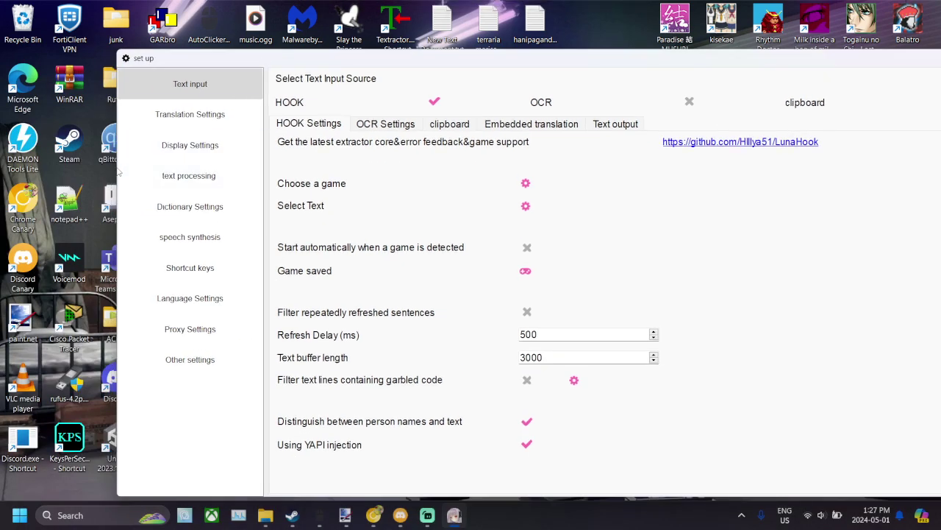
Step: Reposition and resize the settings window, ending with OCR as the text input source
{"action": "left_click_drag", "start_coordinate": [117, 59], "coordinate": [752, 78]}
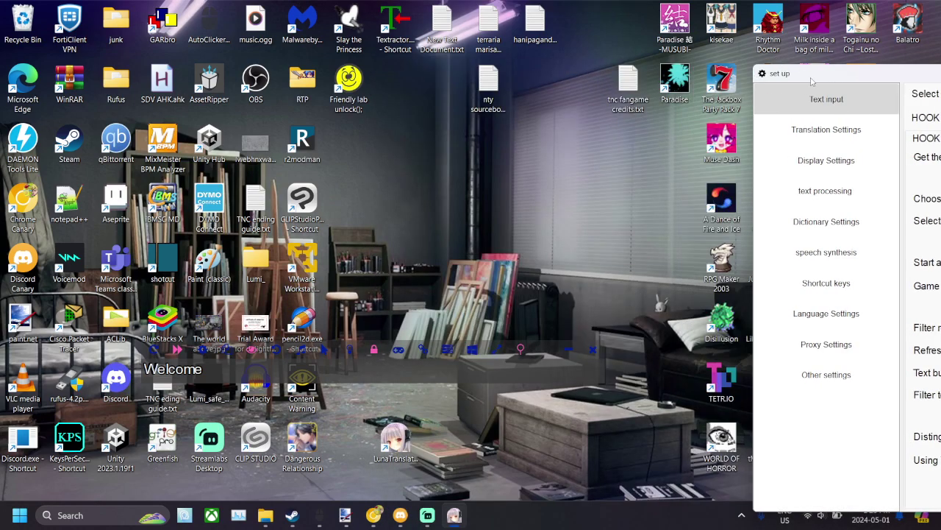
{"action": "left_click_drag", "start_coordinate": [812, 81], "coordinate": [408, 22]}
{"action": "mouse_move", "coordinate": [349, 116]}
{"action": "left_mouse_down"}
{"action": "mouse_move", "coordinate": [554, 116]}
{"action": "mouse_move", "coordinate": [346, 115]}
{"action": "left_mouse_up"}
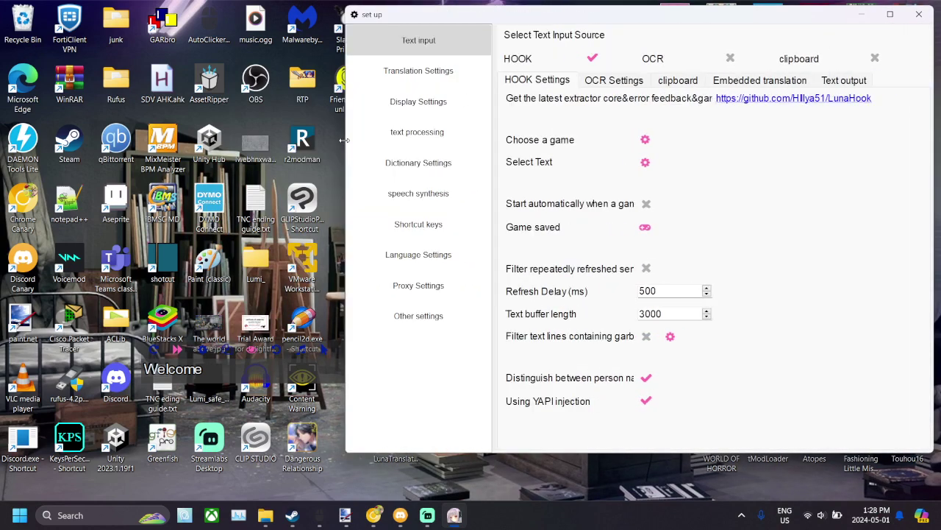
{"action": "left_click", "coordinate": [732, 59]}
{"action": "left_click_drag", "start_coordinate": [342, 206], "coordinate": [439, 206]}
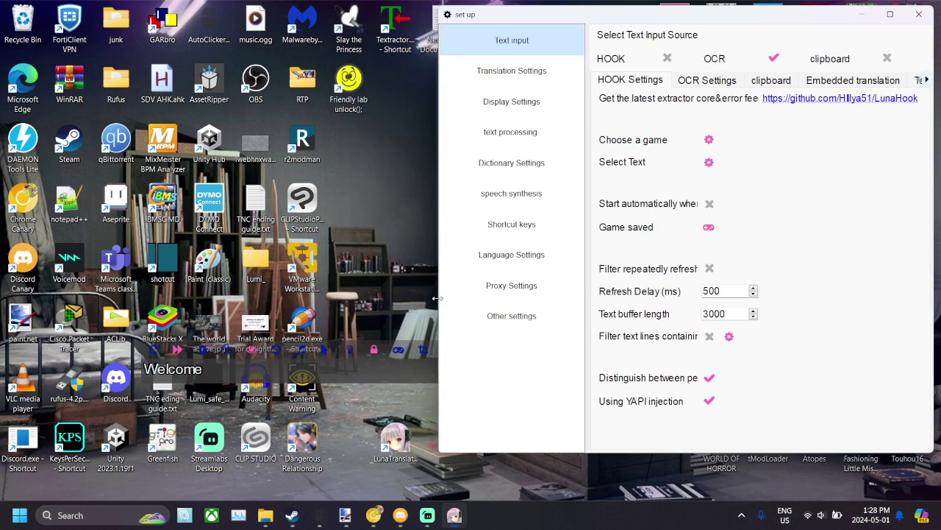
{"action": "left_click_drag", "start_coordinate": [437, 298], "coordinate": [527, 337]}
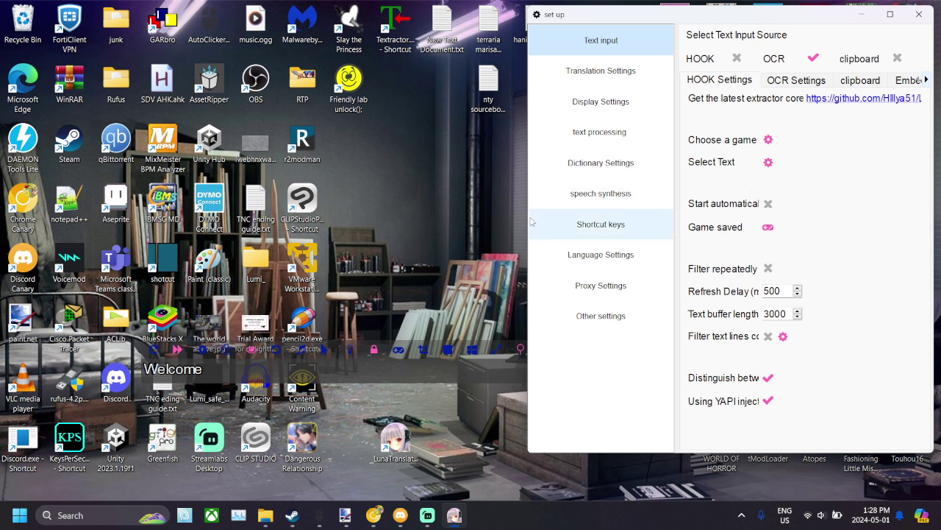
{"action": "left_click_drag", "start_coordinate": [526, 227], "coordinate": [203, 237]}
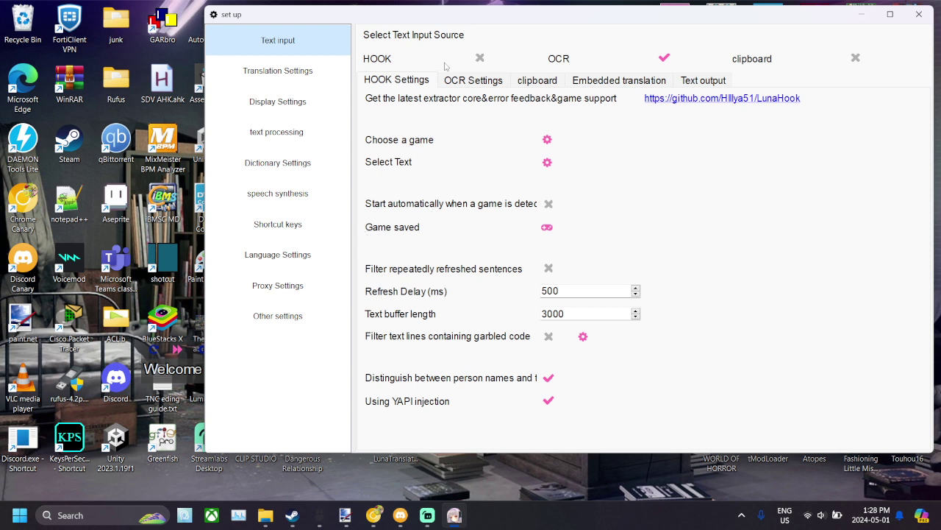
{"action": "left_click", "coordinate": [480, 58]}
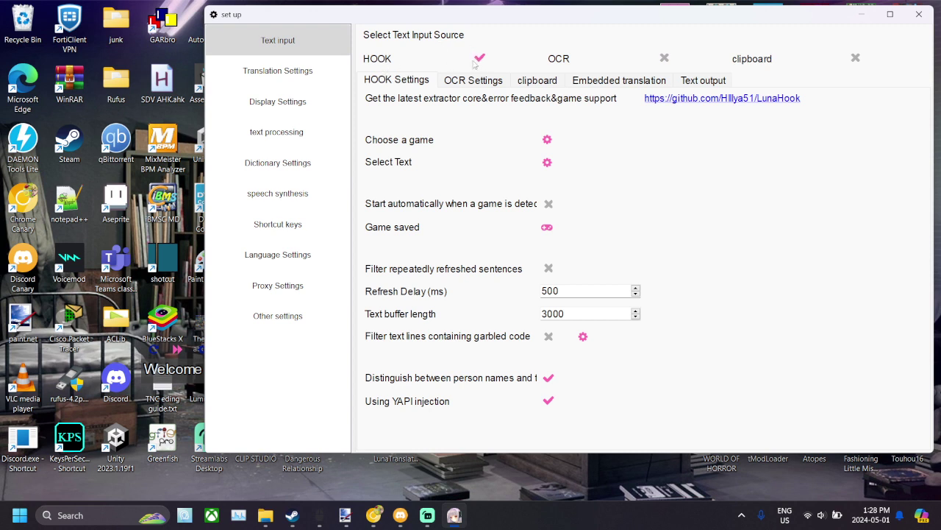
{"action": "left_click", "coordinate": [665, 58]}
{"action": "left_click", "coordinate": [462, 81]}
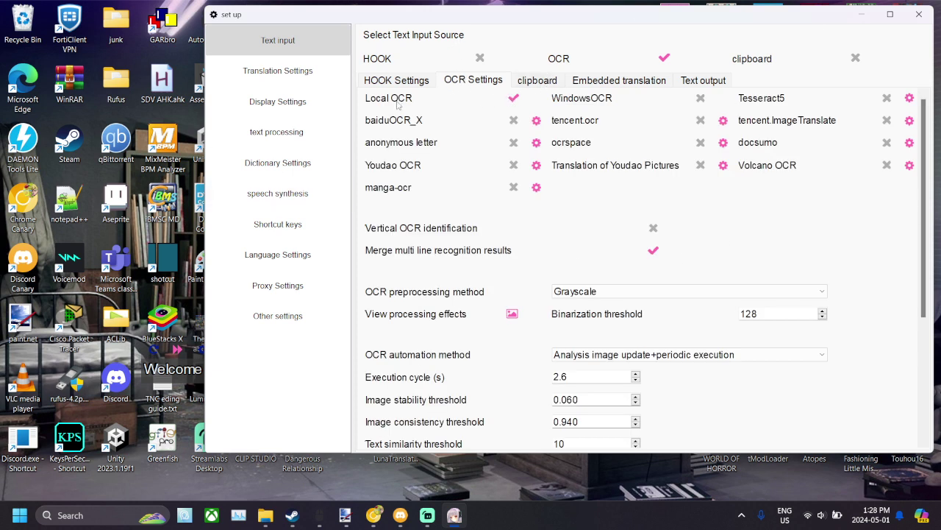
{"action": "left_click", "coordinate": [221, 315]}
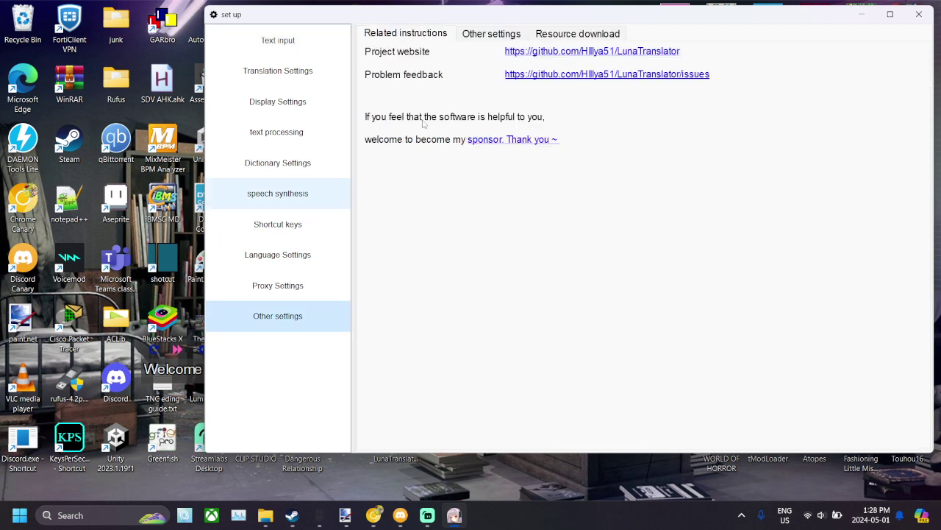
{"action": "left_click", "coordinate": [556, 31]}
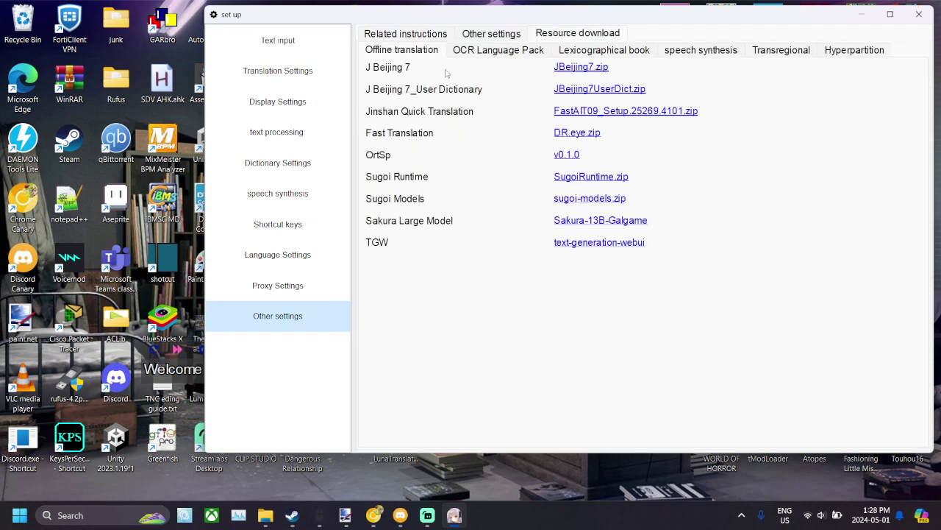
{"action": "left_click", "coordinate": [504, 53]}
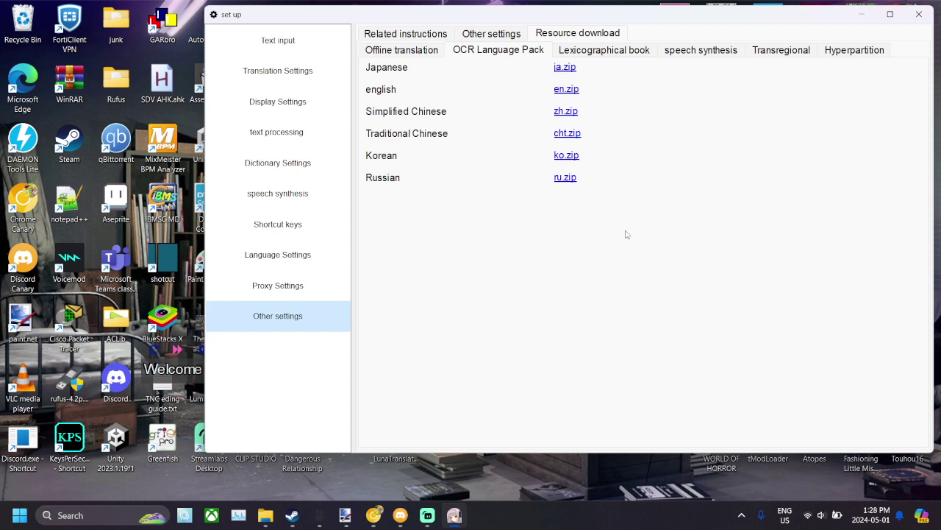
{"action": "left_click", "coordinate": [285, 42]}
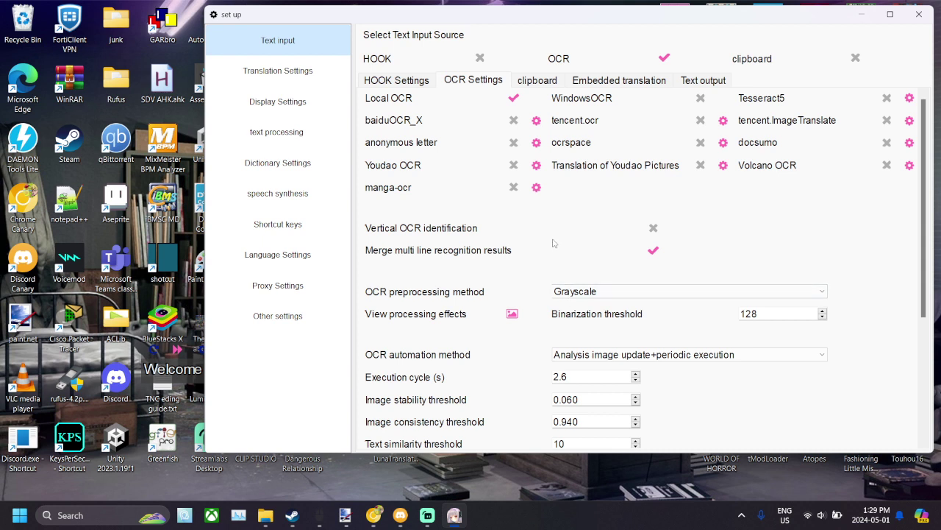
Step: Set the OCR preprocessing method to Not handled
{"action": "left_click", "coordinate": [609, 291]}
{"action": "left_click", "coordinate": [608, 292]}
{"action": "left_click", "coordinate": [602, 293]}
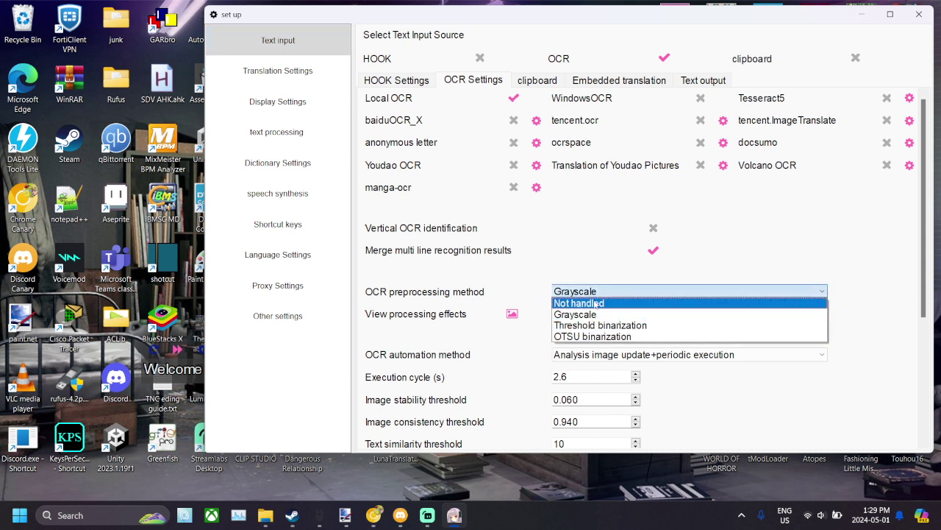
{"action": "left_click", "coordinate": [595, 303]}
{"action": "scroll", "coordinate": [593, 279], "scroll_direction": "down", "scroll_amount": 1}
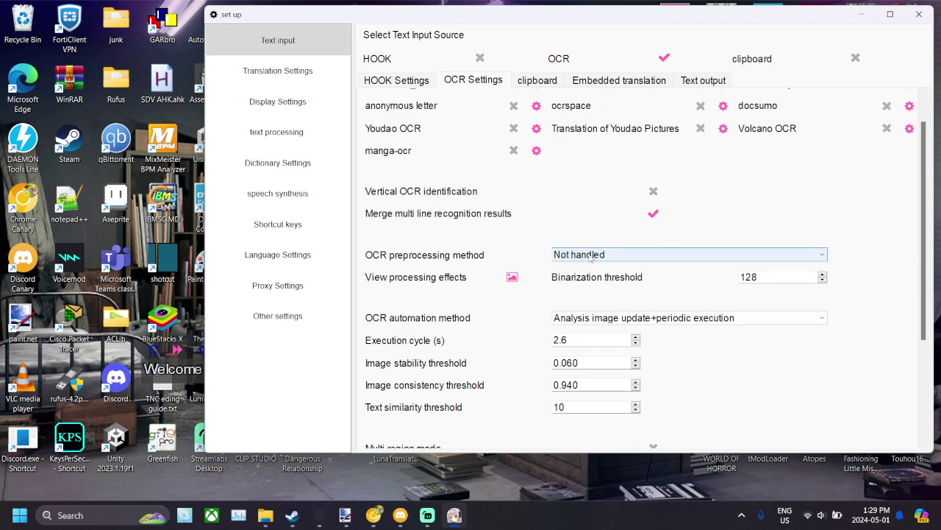
{"action": "scroll", "coordinate": [588, 250], "scroll_direction": "up", "scroll_amount": 1}
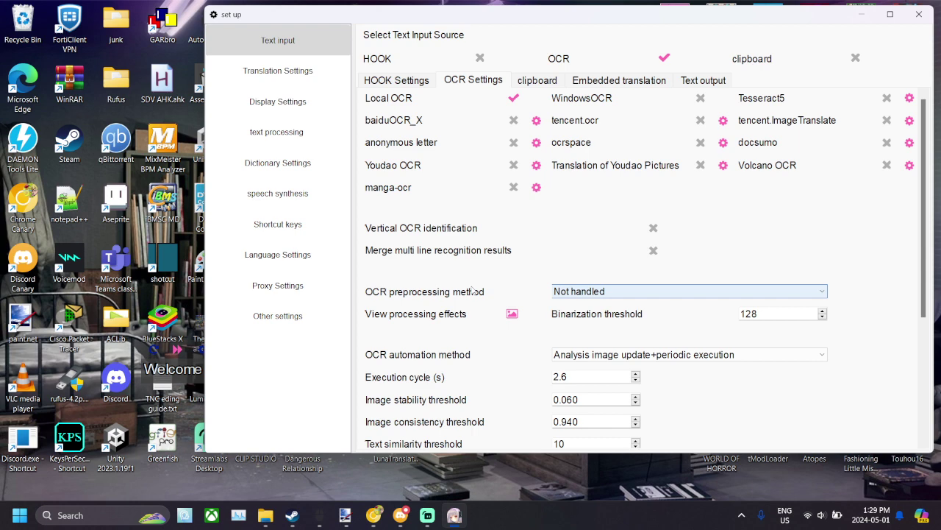
Step: Preview the OCR processing effects, then close the preview
{"action": "scroll", "coordinate": [475, 290], "scroll_direction": "down", "scroll_amount": 1}
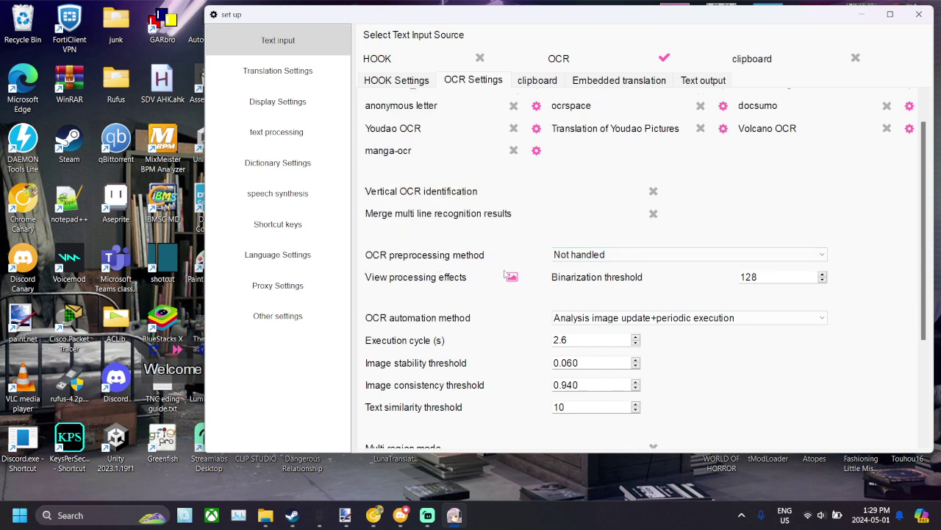
{"action": "left_click", "coordinate": [512, 277]}
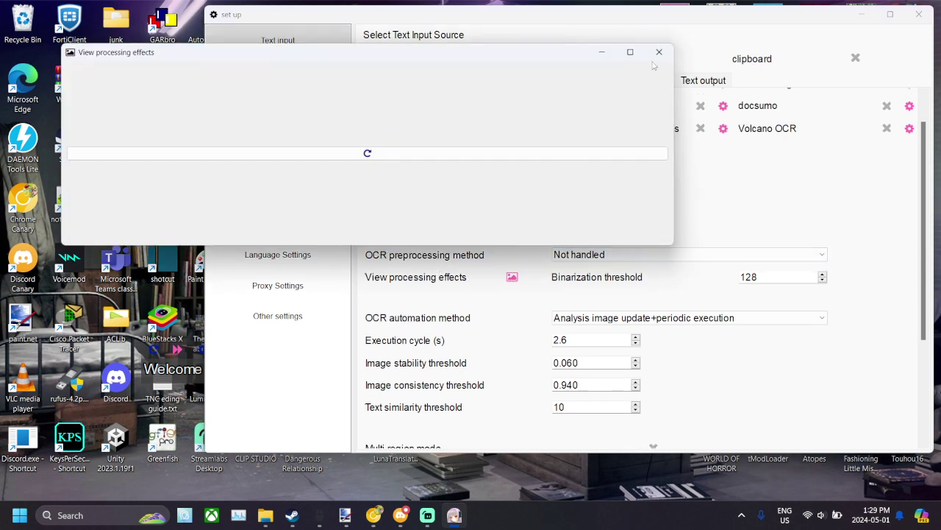
{"action": "left_click", "coordinate": [660, 52]}
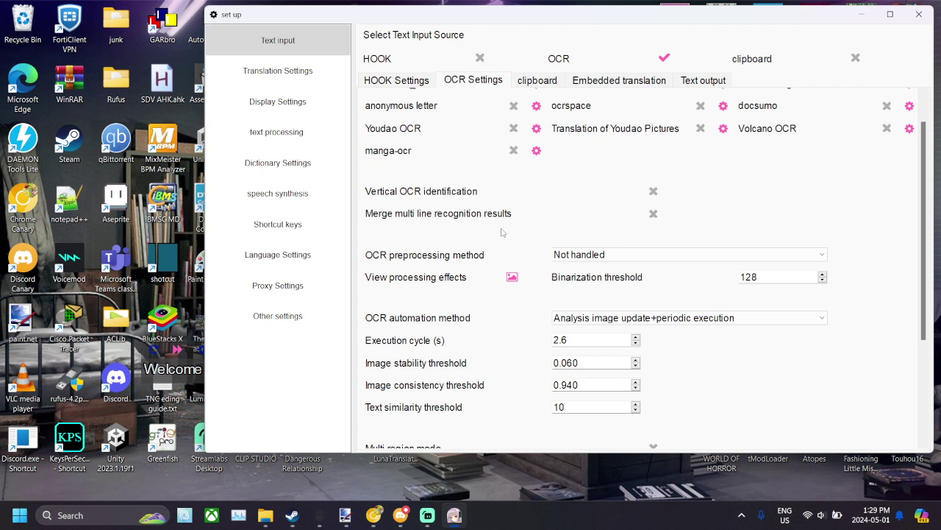
Step: Change the OCR preprocessing method from Not handled to Grayscale
{"action": "left_click", "coordinate": [600, 257]}
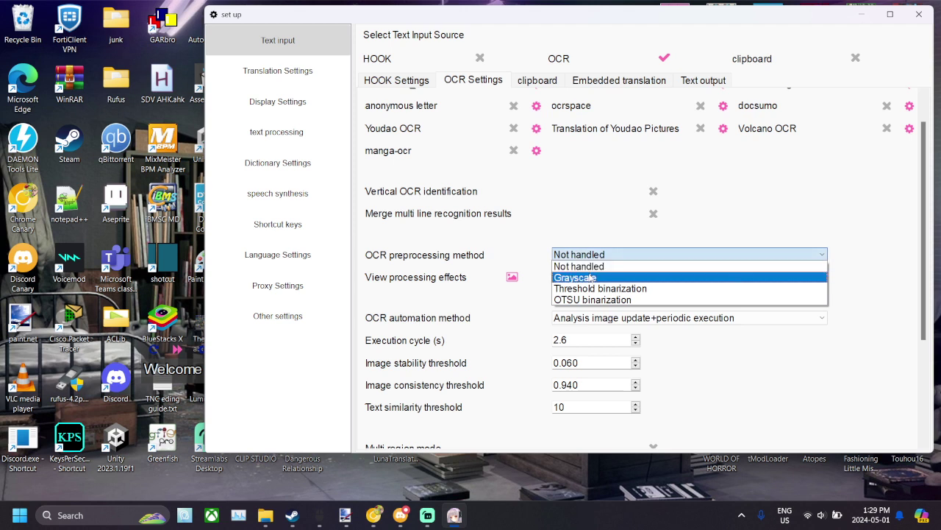
{"action": "left_click", "coordinate": [591, 277]}
{"action": "left_click", "coordinate": [588, 256]}
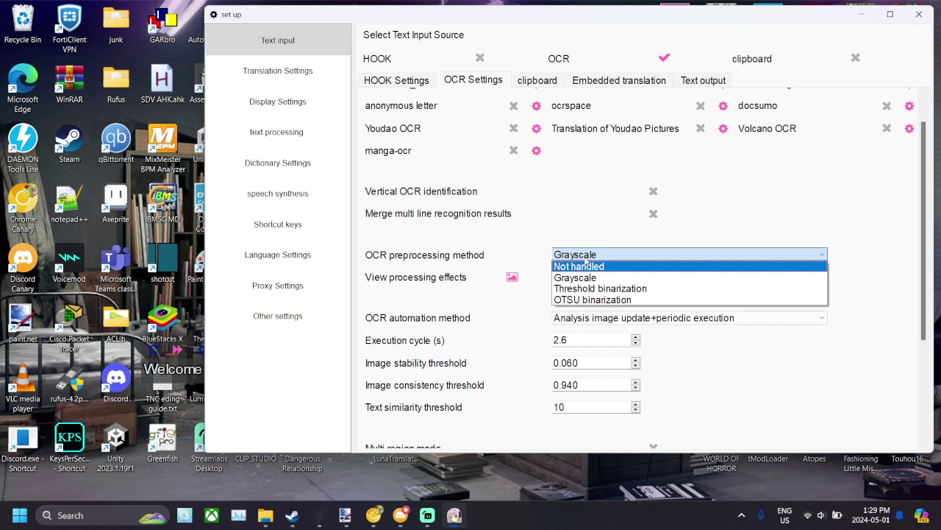
{"action": "left_click", "coordinate": [586, 257]}
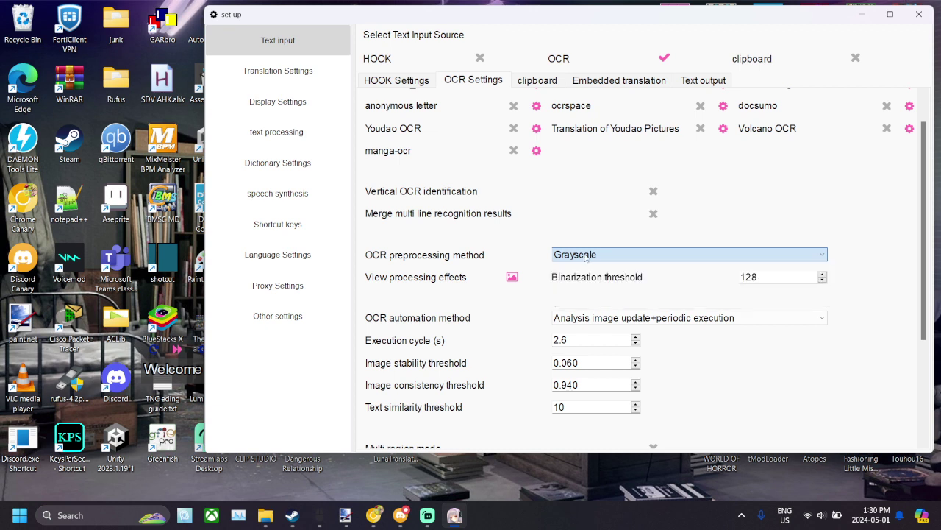
{"action": "left_click", "coordinate": [629, 254]}
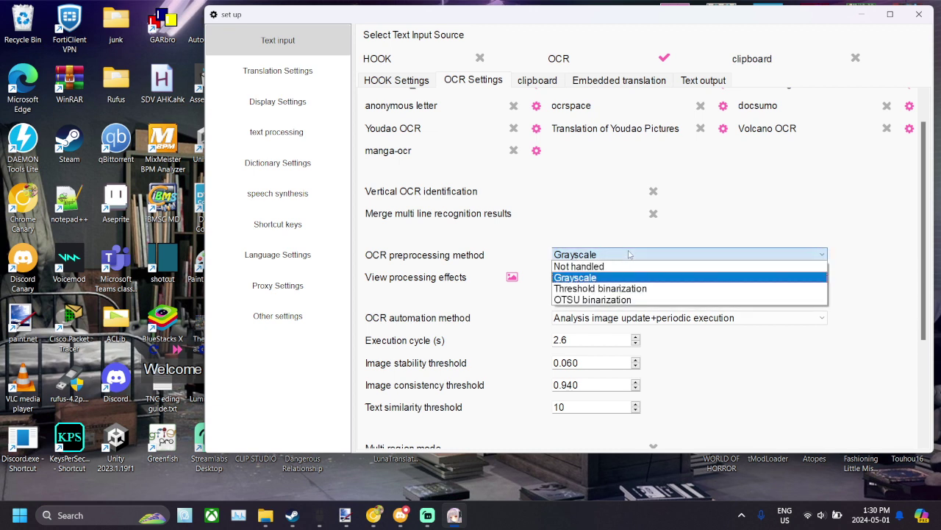
{"action": "left_click", "coordinate": [629, 255]}
{"action": "left_click", "coordinate": [629, 255]}
{"action": "left_click", "coordinate": [629, 255]}
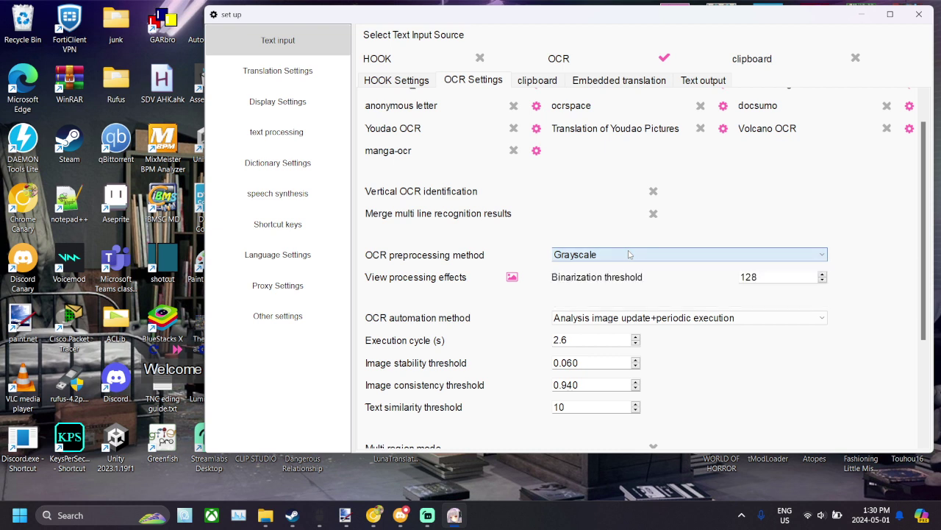
{"action": "left_click", "coordinate": [629, 255]}
{"action": "left_click", "coordinate": [628, 254]}
Step: Try Analyze image updates, then restore Analysis image update+periodic execution as OCR automation method
{"action": "scroll", "coordinate": [607, 286], "scroll_direction": "down", "scroll_amount": 1}
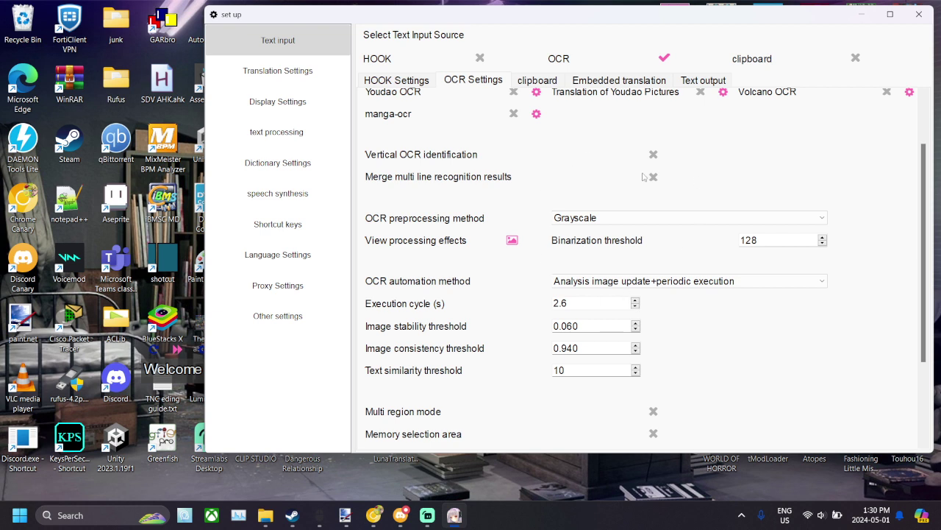
{"action": "left_click", "coordinate": [650, 281]}
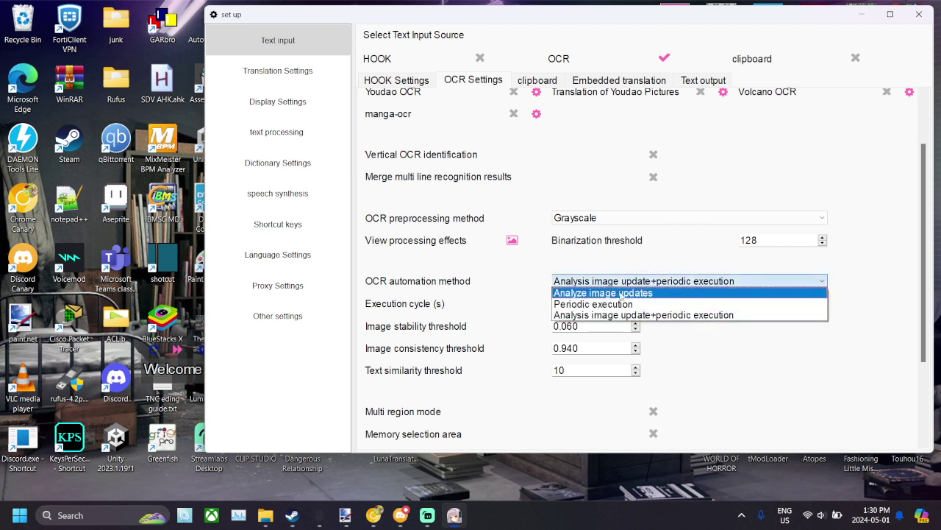
{"action": "left_click", "coordinate": [621, 292]}
{"action": "left_click", "coordinate": [621, 283]}
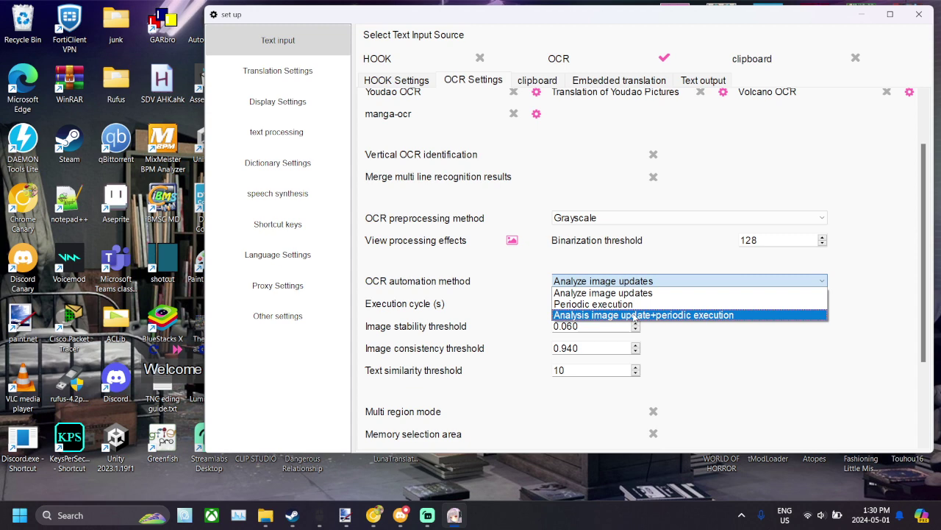
{"action": "left_click", "coordinate": [642, 314]}
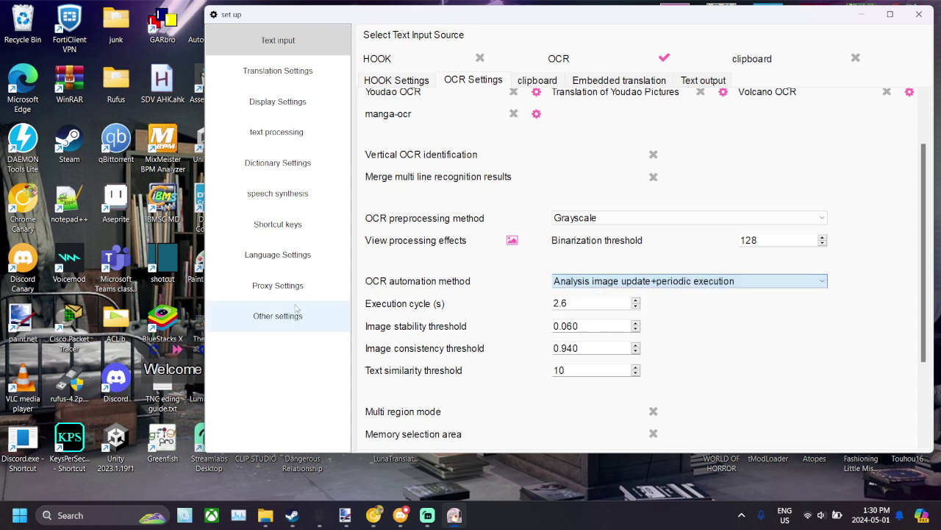
Step: Narrow and reposition the LunaTranslator settings window beside the desktop
{"action": "left_click_drag", "start_coordinate": [205, 284], "coordinate": [487, 285]}
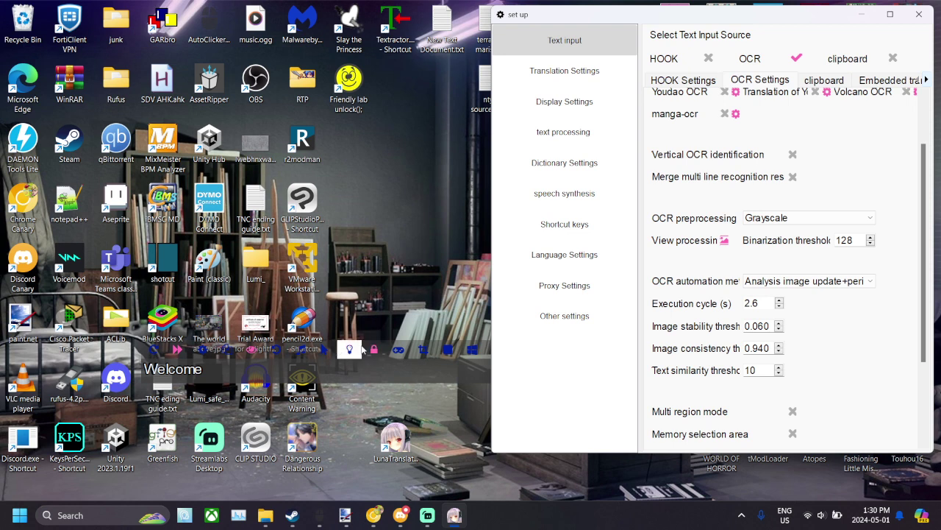
{"action": "left_click", "coordinate": [493, 361]}
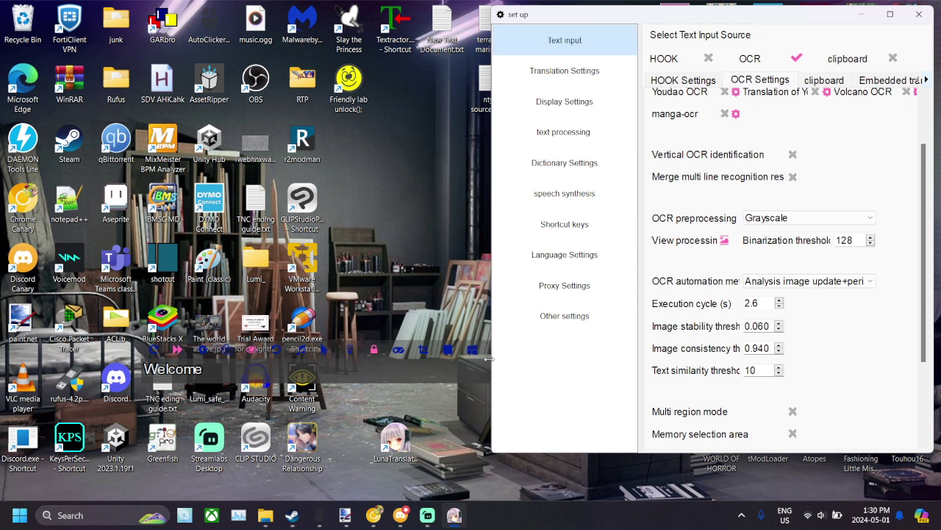
{"action": "left_click_drag", "start_coordinate": [489, 359], "coordinate": [443, 400]}
{"action": "left_click_drag", "start_coordinate": [542, 301], "coordinate": [503, 306]}
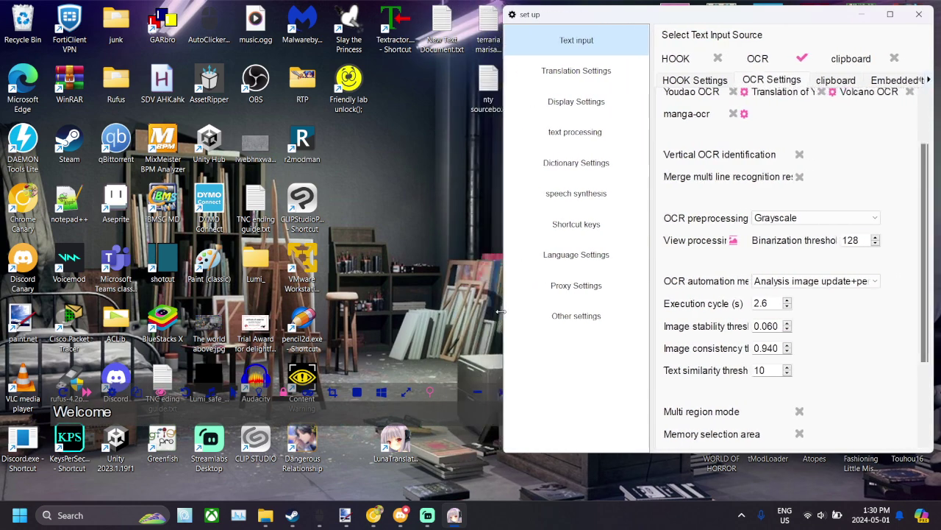
{"action": "left_click", "coordinate": [783, 284]}
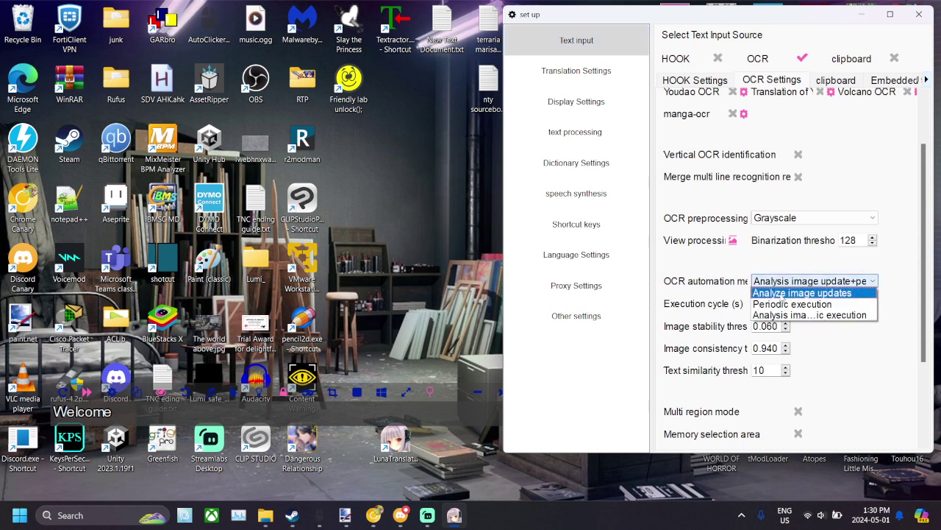
{"action": "left_click", "coordinate": [774, 281]}
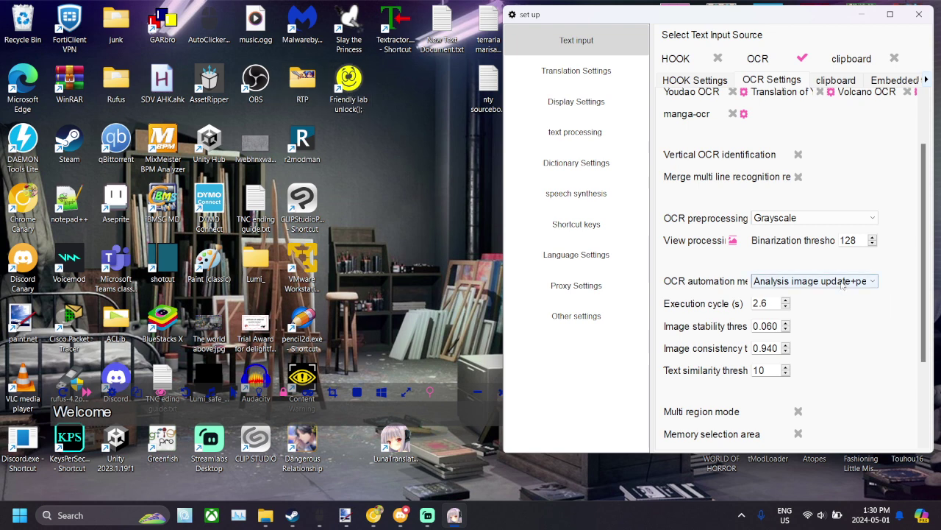
Step: Set execution cycle to 2.0 and image consistency threshold to 0.930, then launch Friendly lab unlock();
{"action": "left_click", "coordinate": [785, 307]}
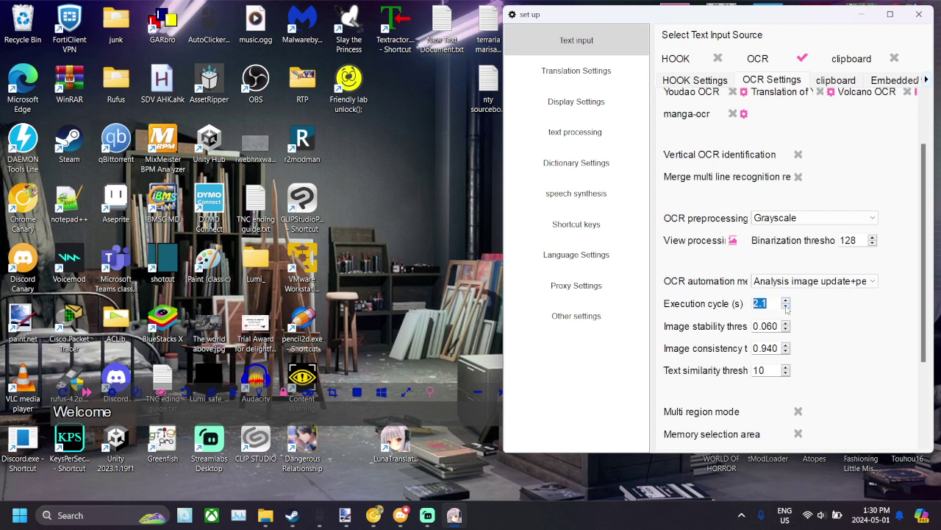
{"action": "left_click", "coordinate": [786, 307]}
{"action": "left_click", "coordinate": [885, 370]}
{"action": "left_click", "coordinate": [785, 351]}
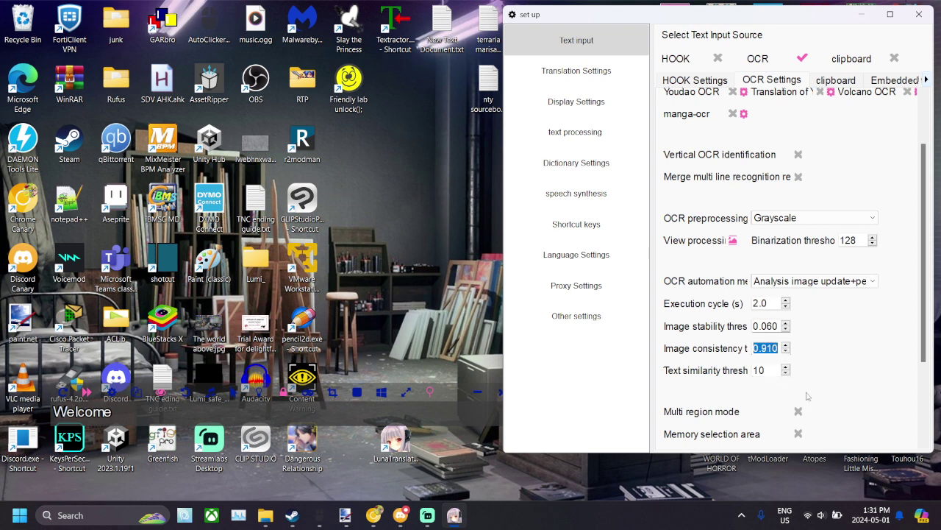
{"action": "left_click", "coordinate": [898, 412]}
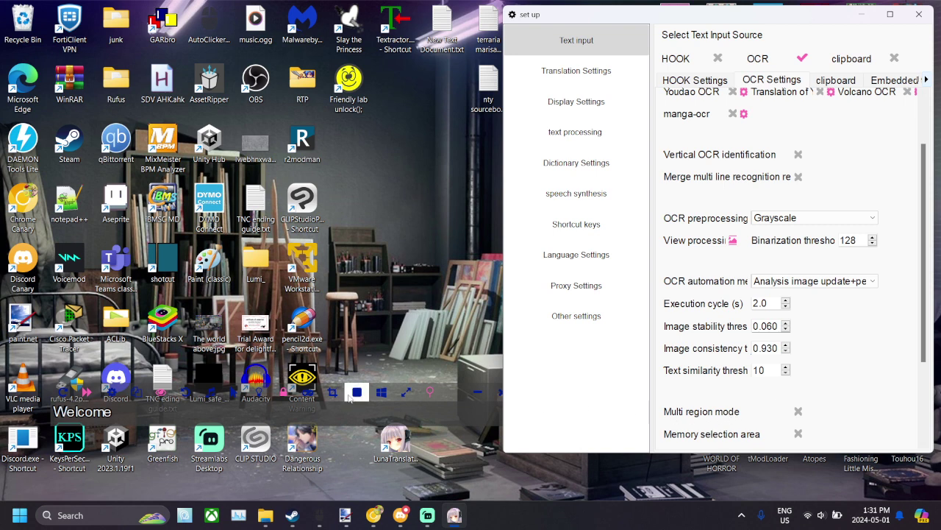
{"action": "double_click", "coordinate": [347, 96]}
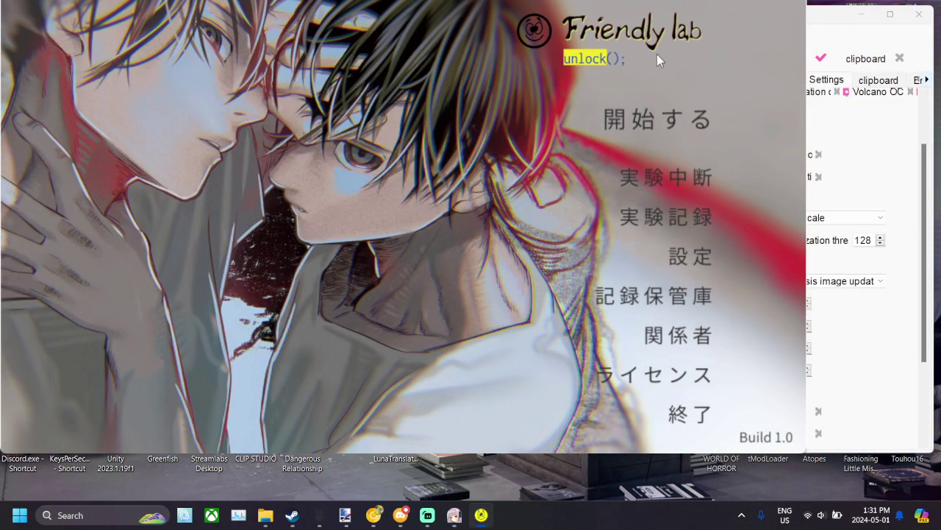
Step: Start a new game with 開始する and advance through the opening narration
{"action": "left_click", "coordinate": [674, 126]}
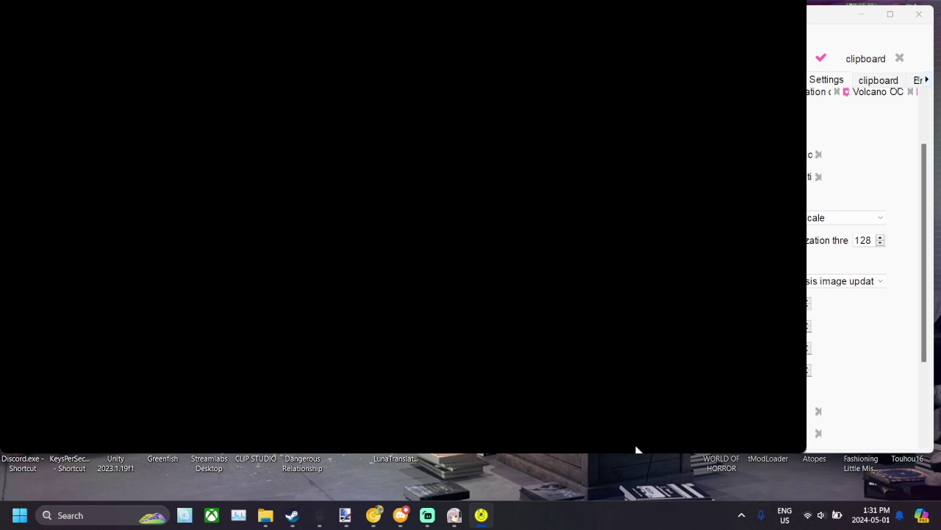
{"action": "left_click", "coordinate": [386, 234]}
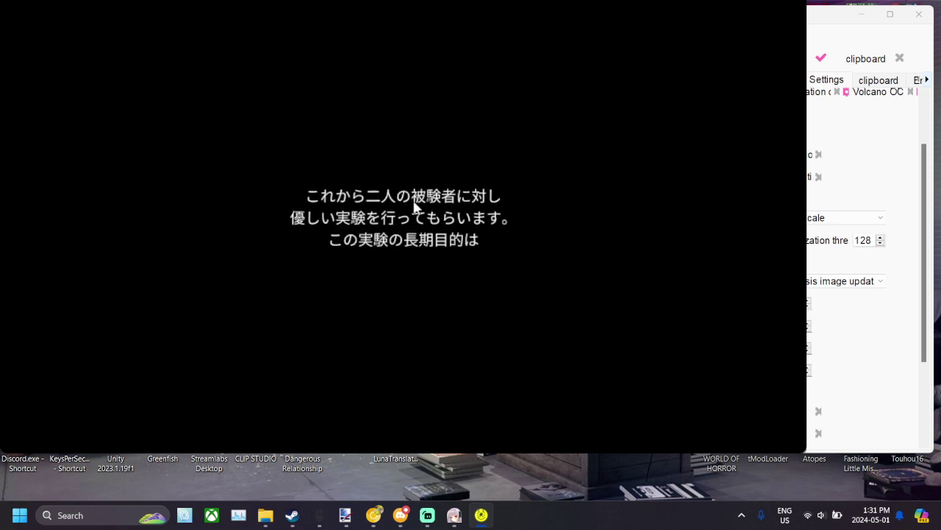
{"action": "left_click", "coordinate": [661, 251]}
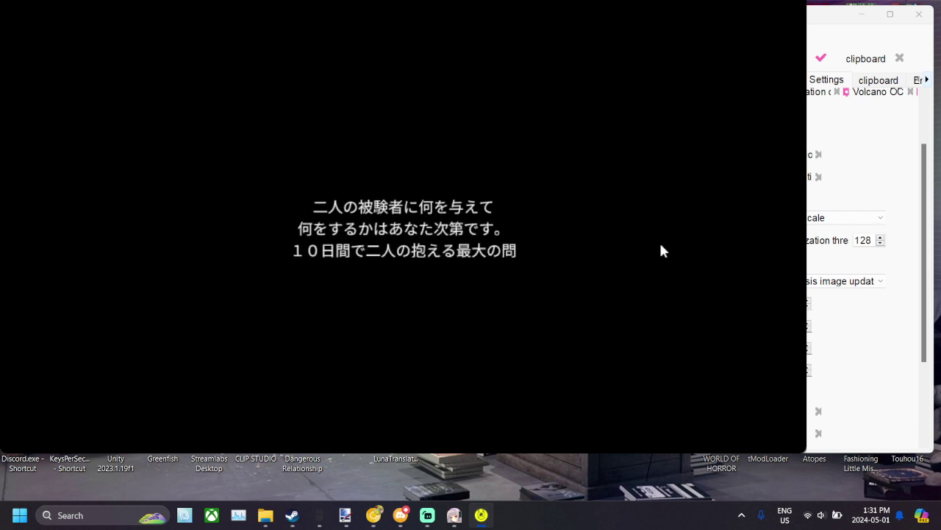
{"action": "left_click", "coordinate": [660, 246]}
{"action": "left_click", "coordinate": [660, 246]}
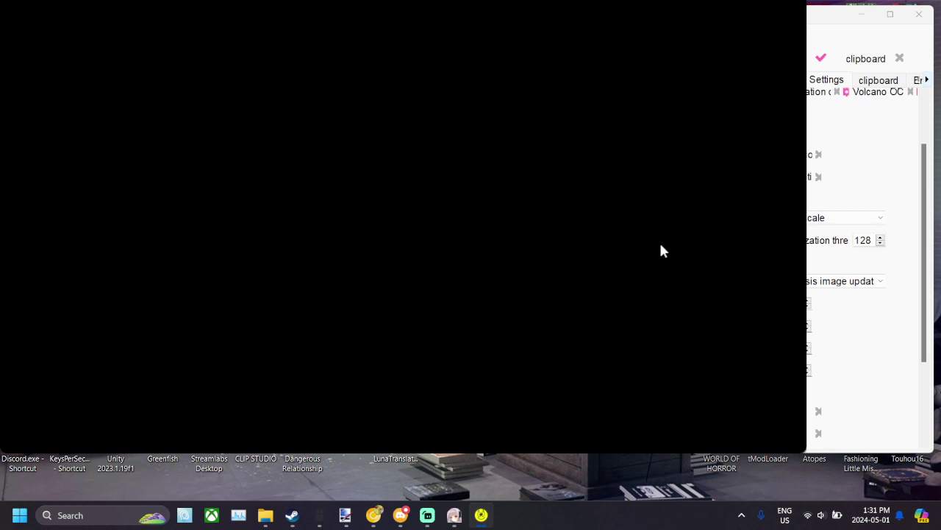
{"action": "left_click", "coordinate": [660, 246]}
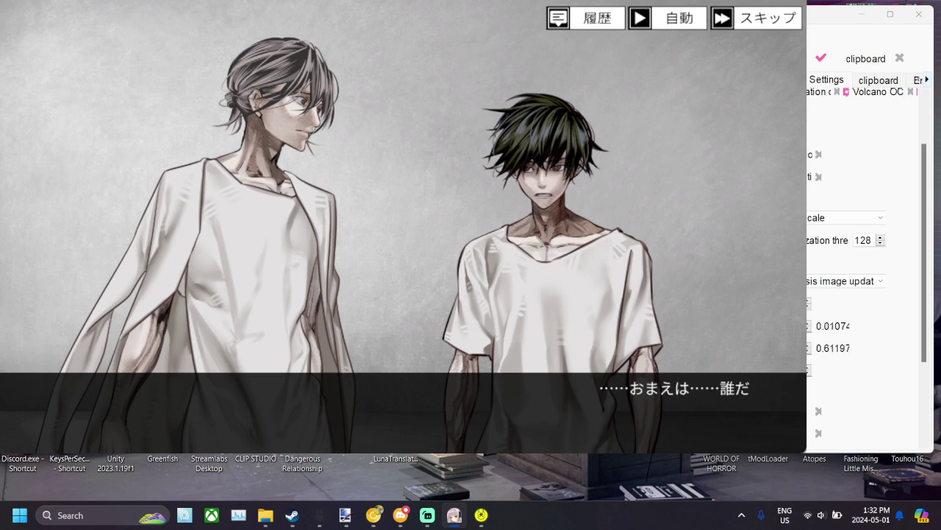
Step: Scroll down LunaTranslator's OCR settings once the scene shows '……おまえは……誰だ'
{"action": "scroll", "coordinate": [839, 308], "scroll_direction": "down", "scroll_amount": 4}
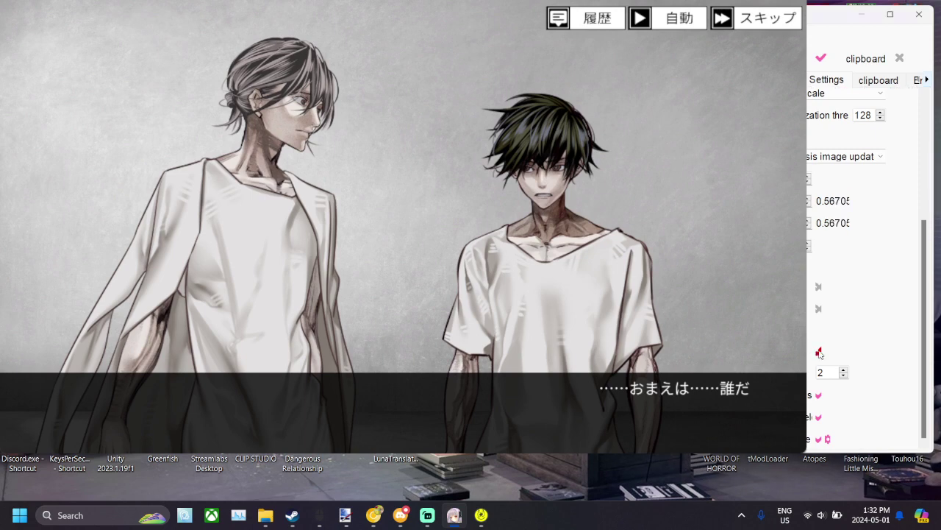
Step: Change the OCR range box colour to bright red (R255 G0 B8, ff0008)
{"action": "left_click", "coordinate": [818, 352]}
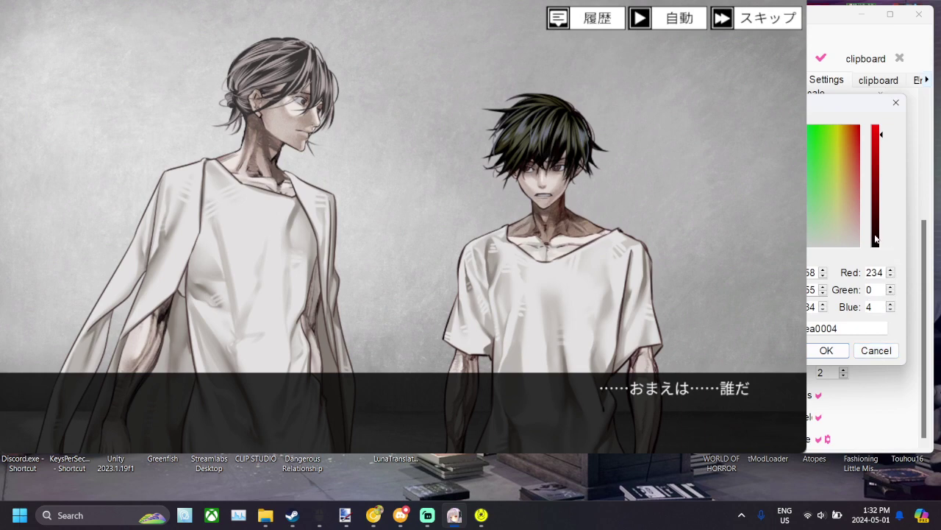
{"action": "left_click_drag", "start_coordinate": [875, 236], "coordinate": [855, 90]}
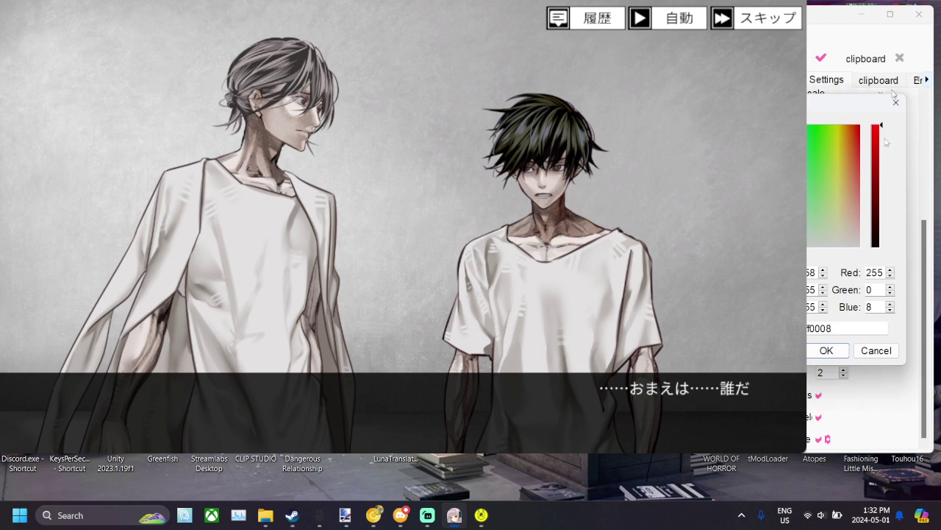
{"action": "left_click", "coordinate": [898, 103]}
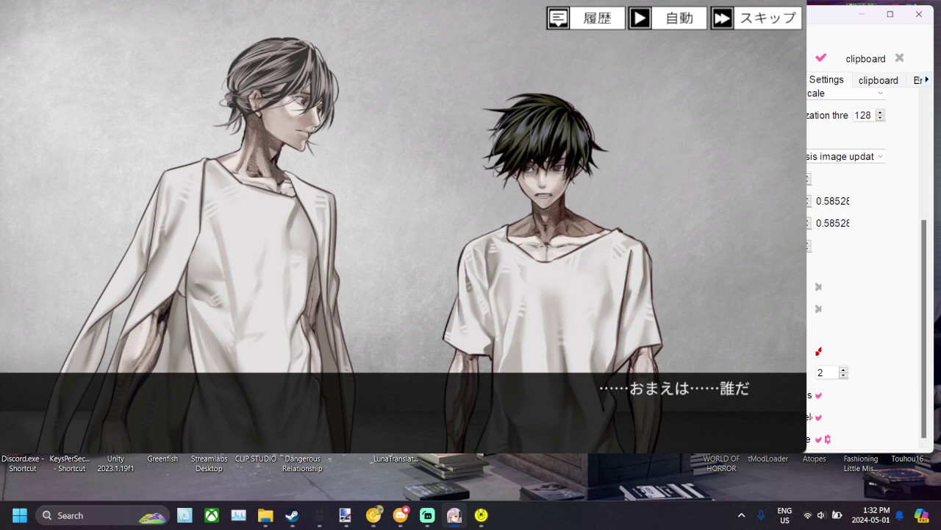
{"action": "scroll", "coordinate": [868, 80], "scroll_direction": "down", "scroll_amount": 3}
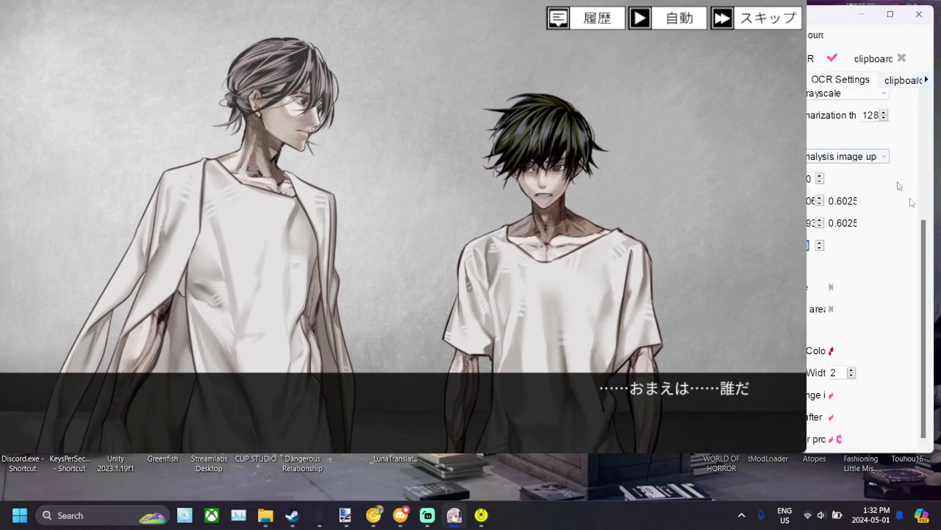
Step: Reselect analysis image update as the OCR trigger mode as dialogue reaches 'なんだ？'
{"action": "left_click", "coordinate": [816, 251]}
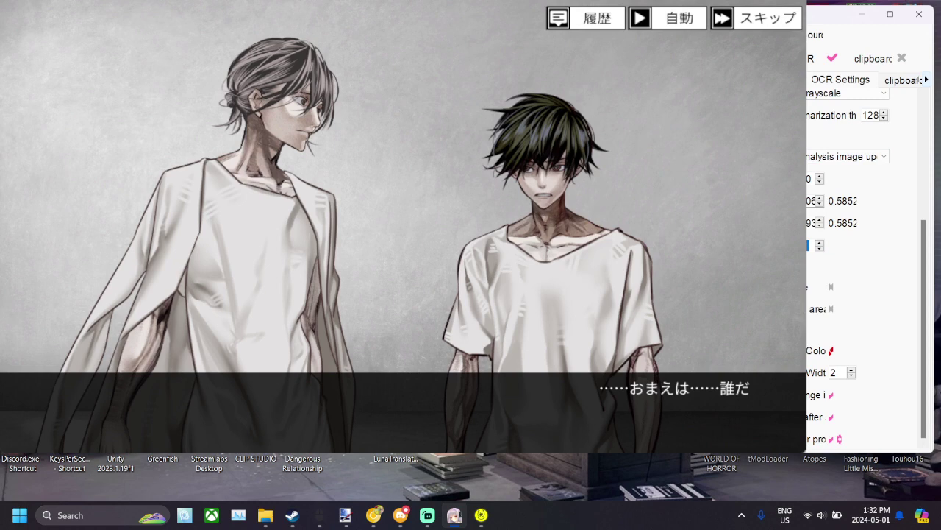
{"action": "scroll", "coordinate": [872, 214], "scroll_direction": "up", "scroll_amount": 3}
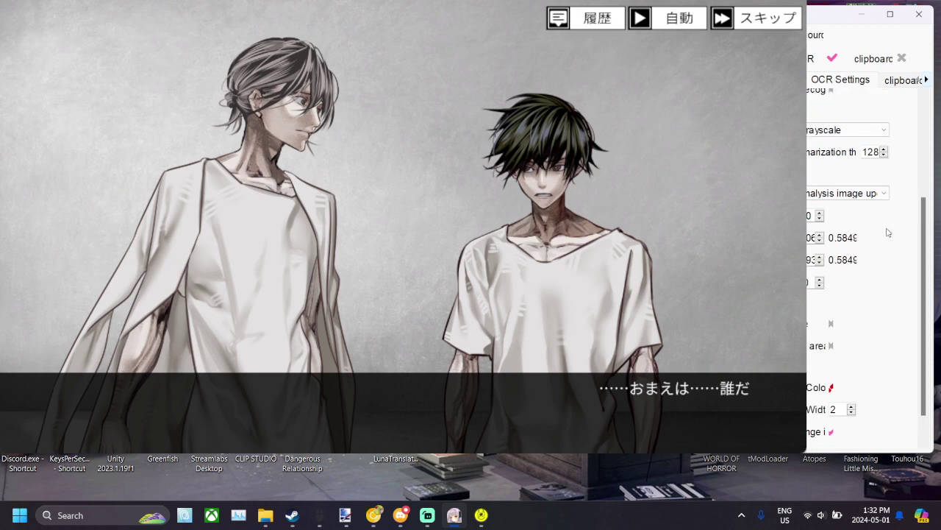
{"action": "left_click", "coordinate": [861, 233]}
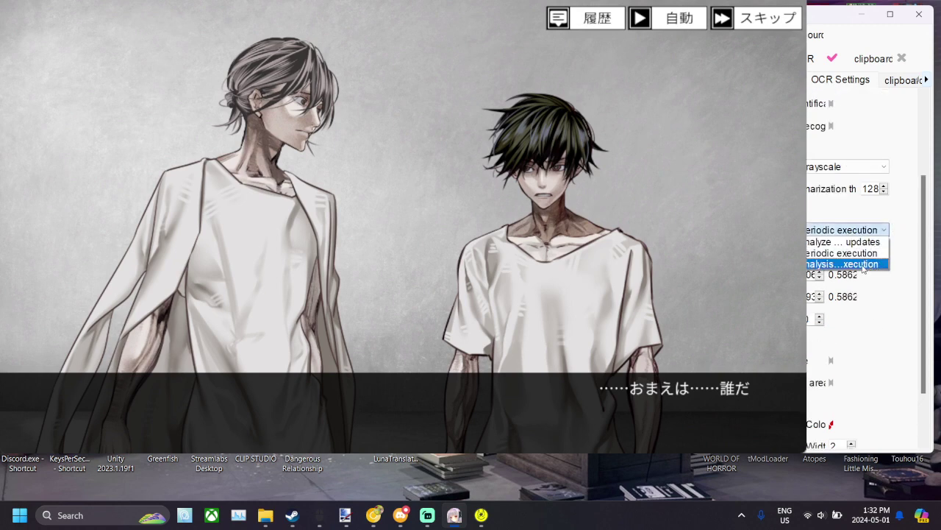
{"action": "left_click", "coordinate": [862, 264]}
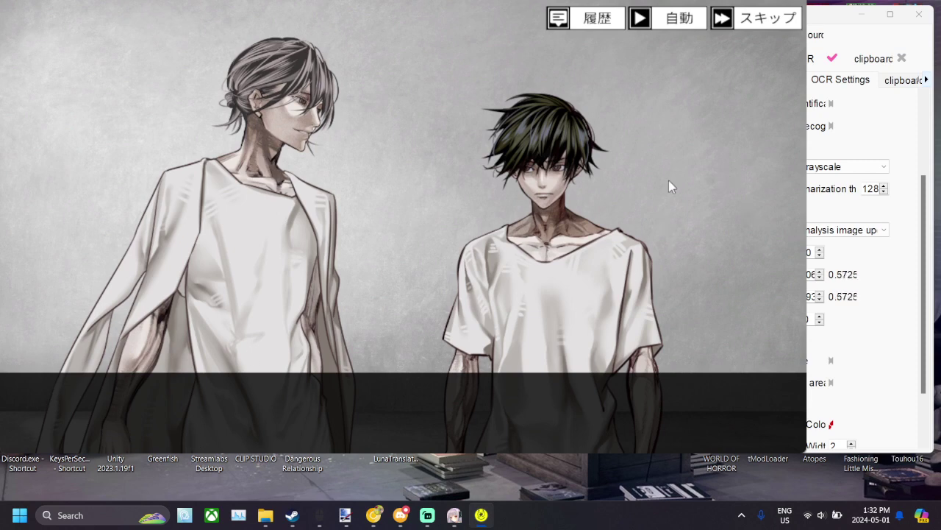
{"action": "scroll", "coordinate": [668, 186], "scroll_direction": "up", "scroll_amount": 1}
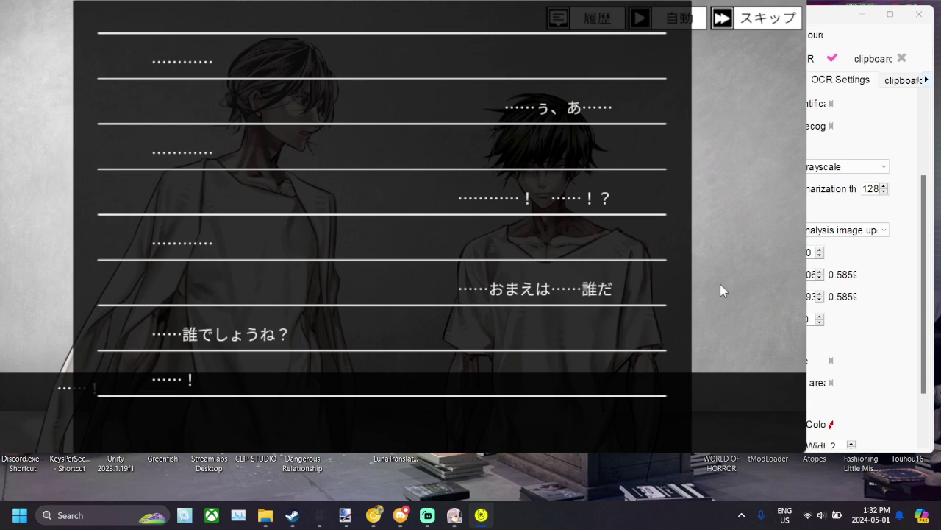
{"action": "scroll", "coordinate": [721, 285], "scroll_direction": "down", "scroll_amount": 2}
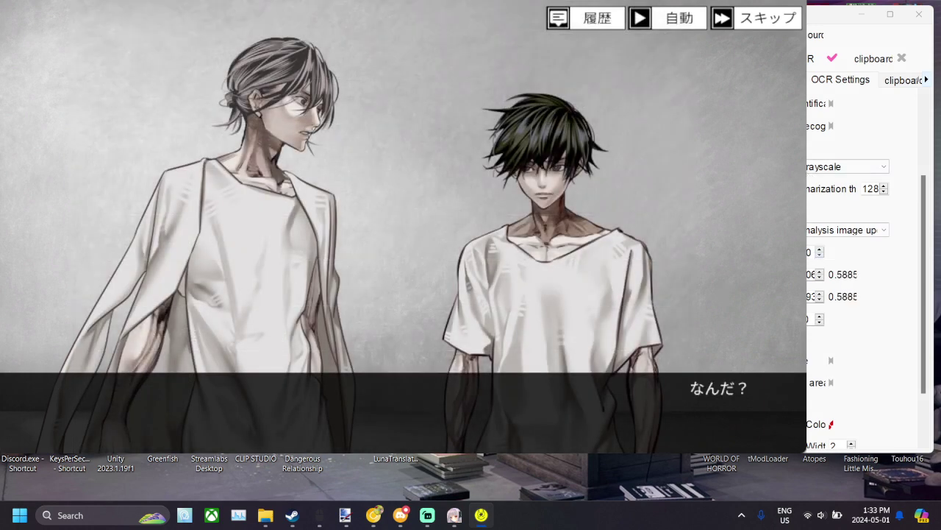
Step: Switch the OCR trigger mode to 'Periodic execution'
{"action": "left_click", "coordinate": [855, 231]}
{"action": "left_click", "coordinate": [855, 234]}
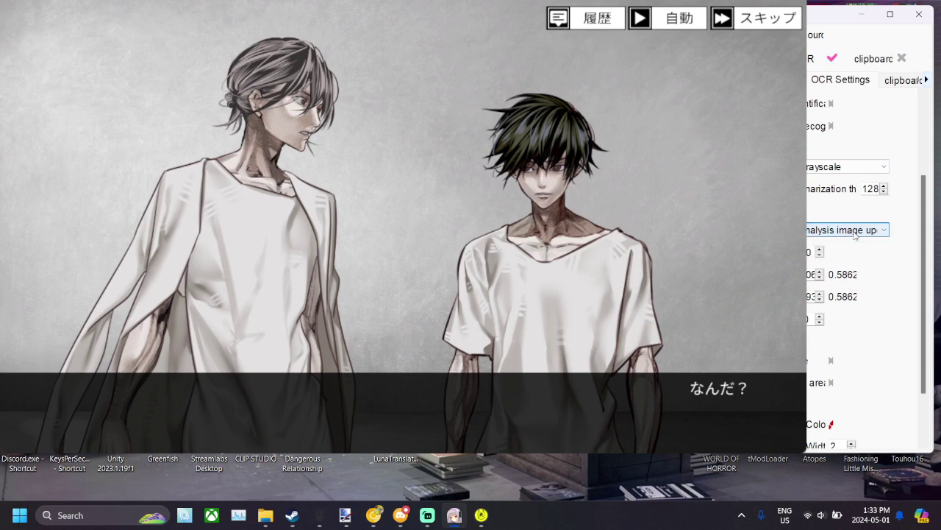
{"action": "left_click", "coordinate": [855, 234]}
{"action": "left_click", "coordinate": [846, 251]}
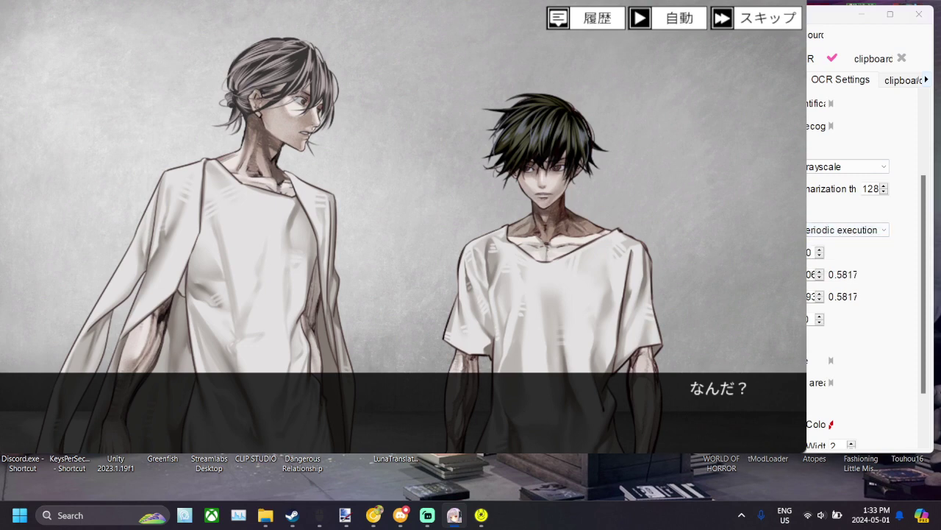
Step: Advance the game dialogue to '君は誰ですか？' and check the English translation overlay
{"action": "left_click", "coordinate": [680, 248]}
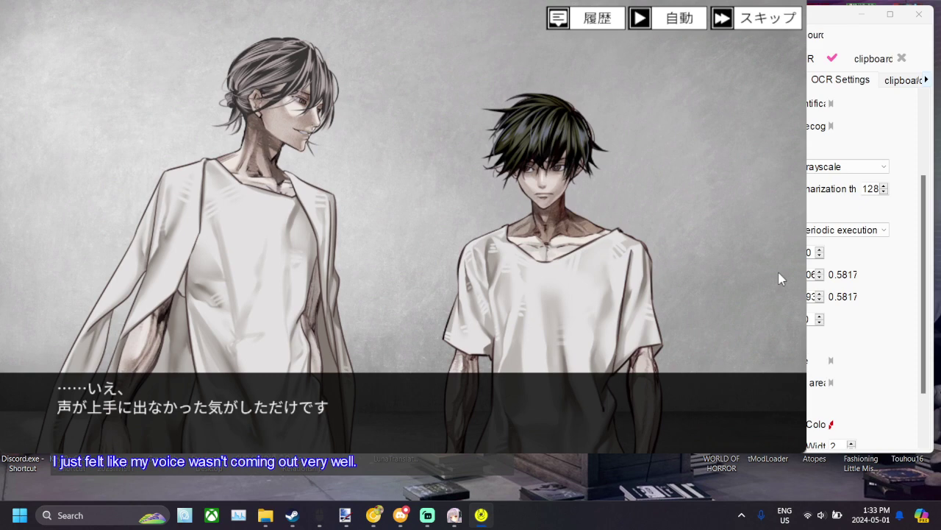
{"action": "left_click", "coordinate": [450, 289]}
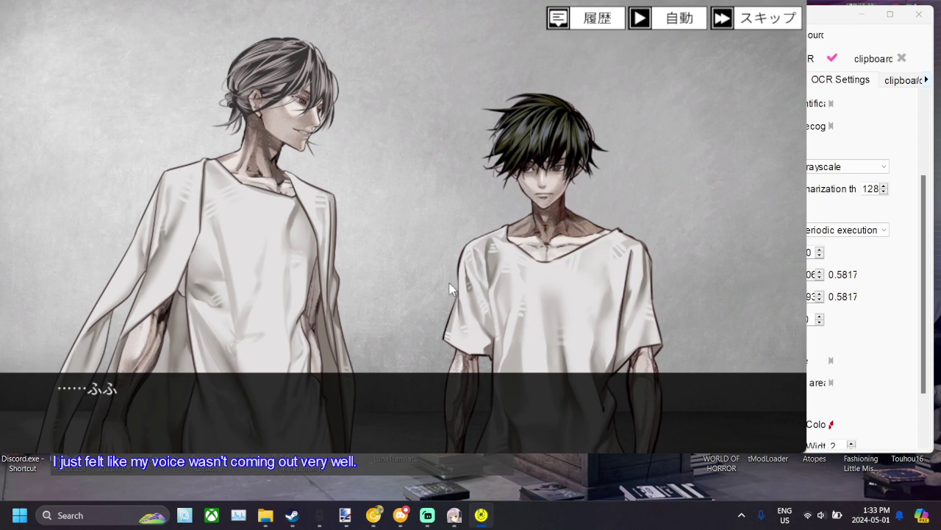
{"action": "left_click", "coordinate": [451, 287]}
{"action": "left_click", "coordinate": [450, 287]}
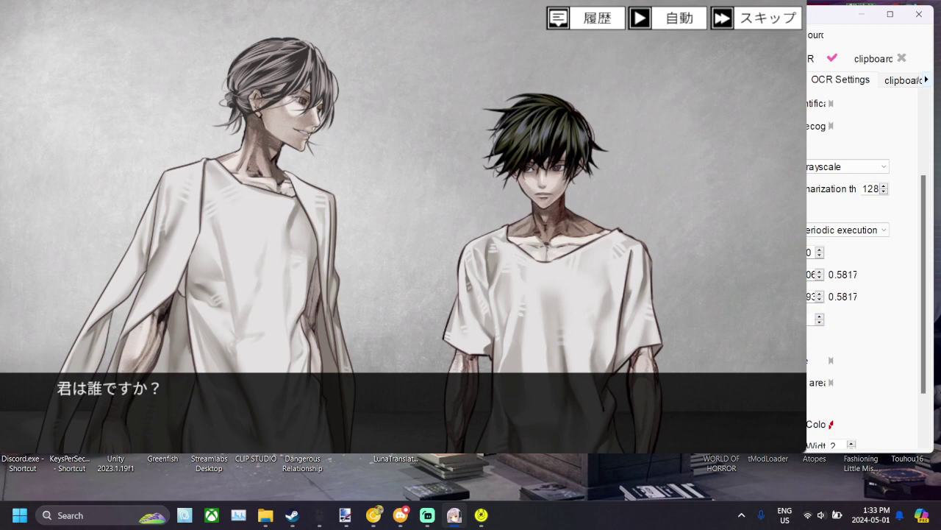
Step: Advance the dialogue to '……俺が誰なのかわからない' and minimize the LunaTranslator window
{"action": "left_click", "coordinate": [435, 261]}
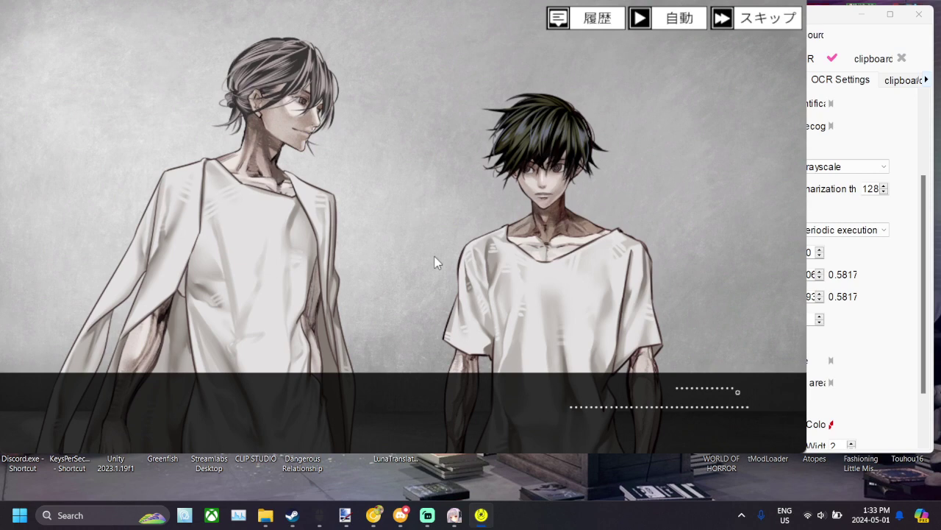
{"action": "left_click", "coordinate": [435, 262]}
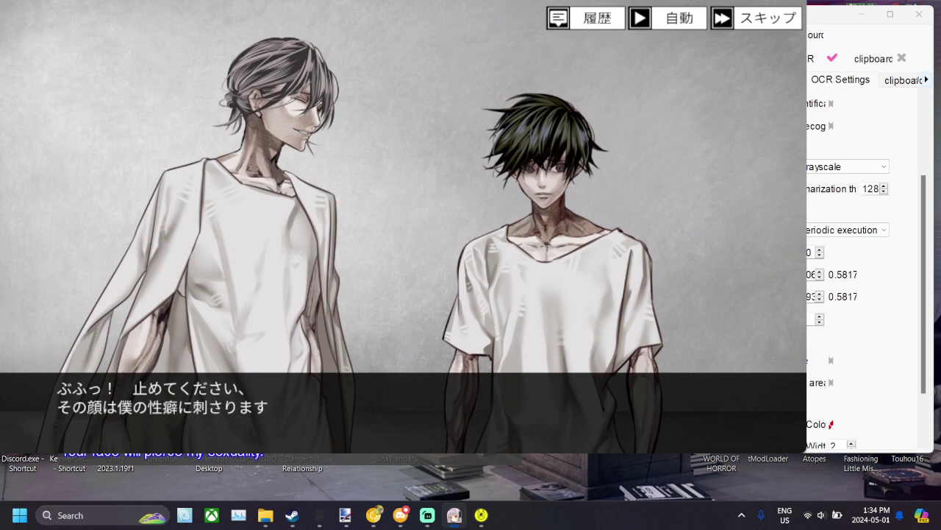
{"action": "left_click", "coordinate": [616, 80]}
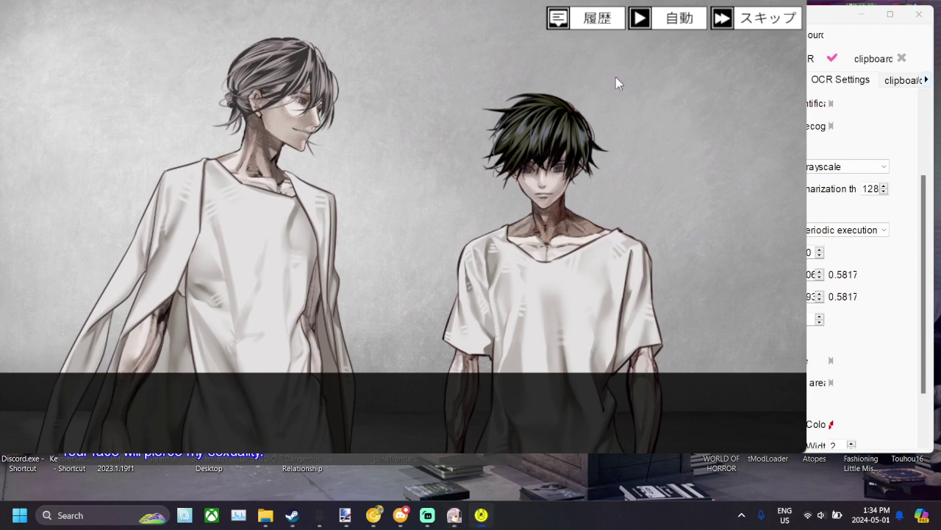
{"action": "left_click", "coordinate": [862, 14]}
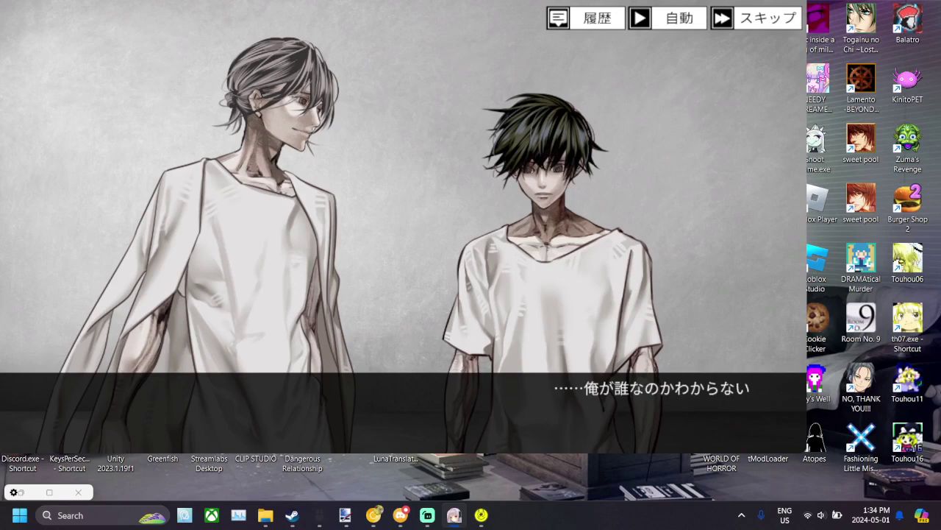
Step: Advance the dialogue to 'いいんですよ、安心してください' and restore Streamlabs Desktop from the taskbar
{"action": "left_click", "coordinate": [391, 289]}
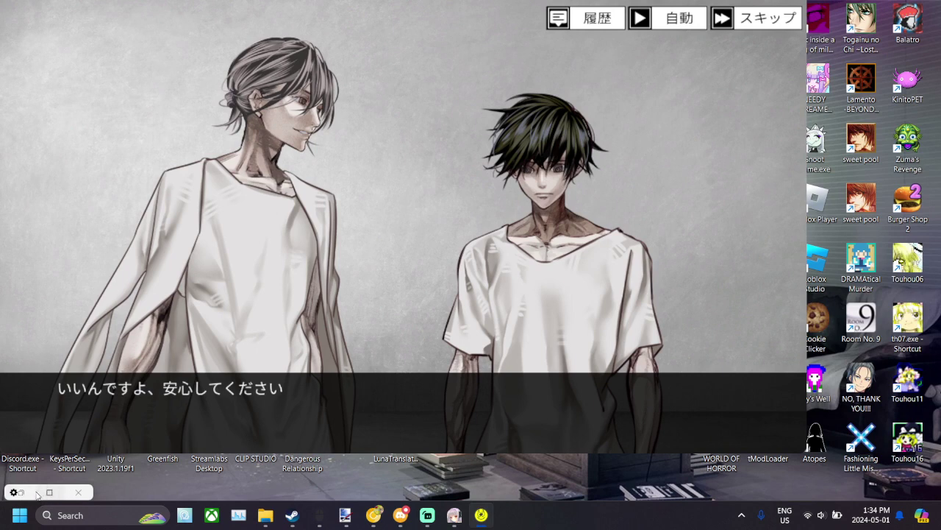
{"action": "mouse_move", "coordinate": [46, 495]}
{"action": "left_click", "coordinate": [423, 516]}
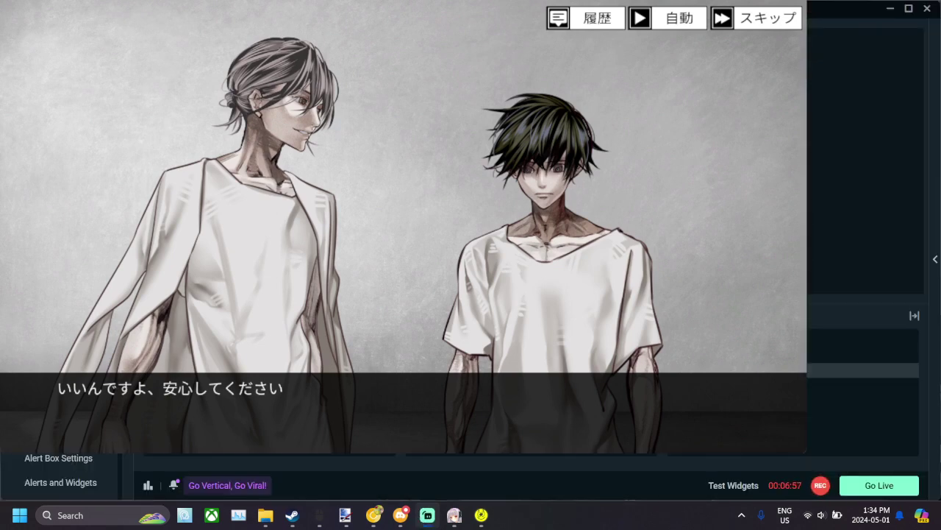